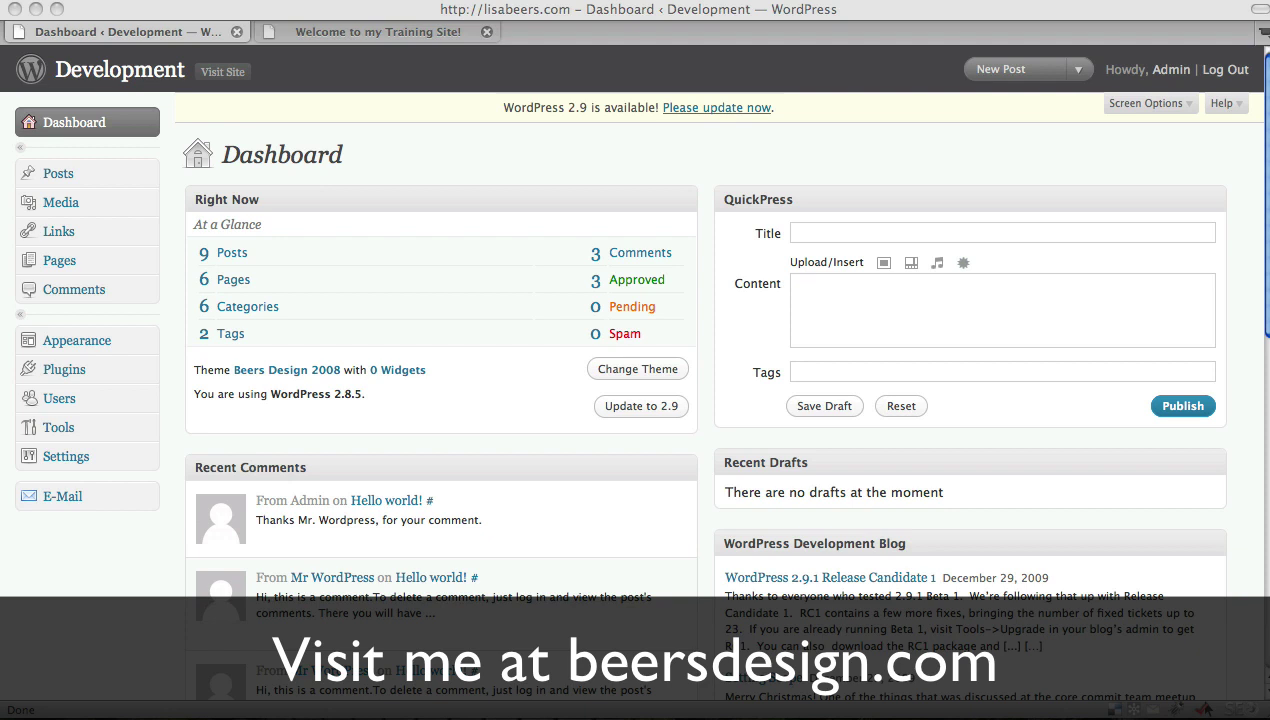
Switch to the training site and look over its home page from header to footer
click(721, 20)
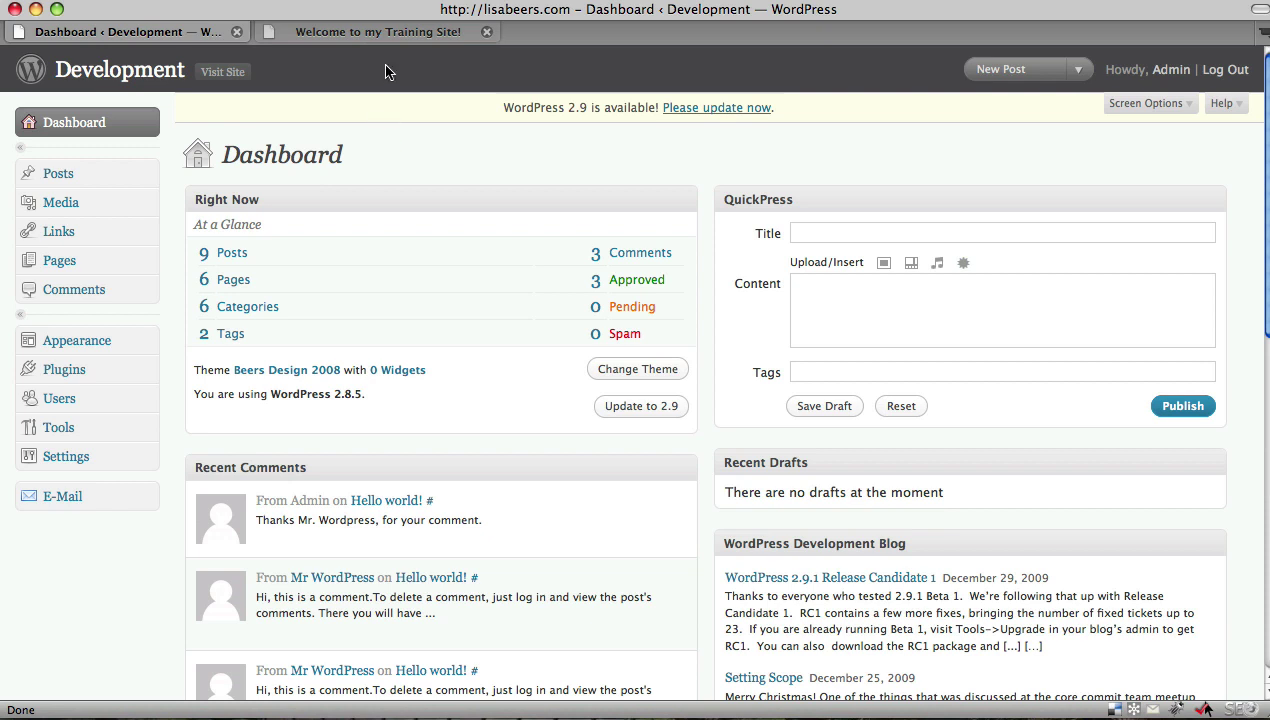
click(388, 30)
scroll(567, 326, down, 2)
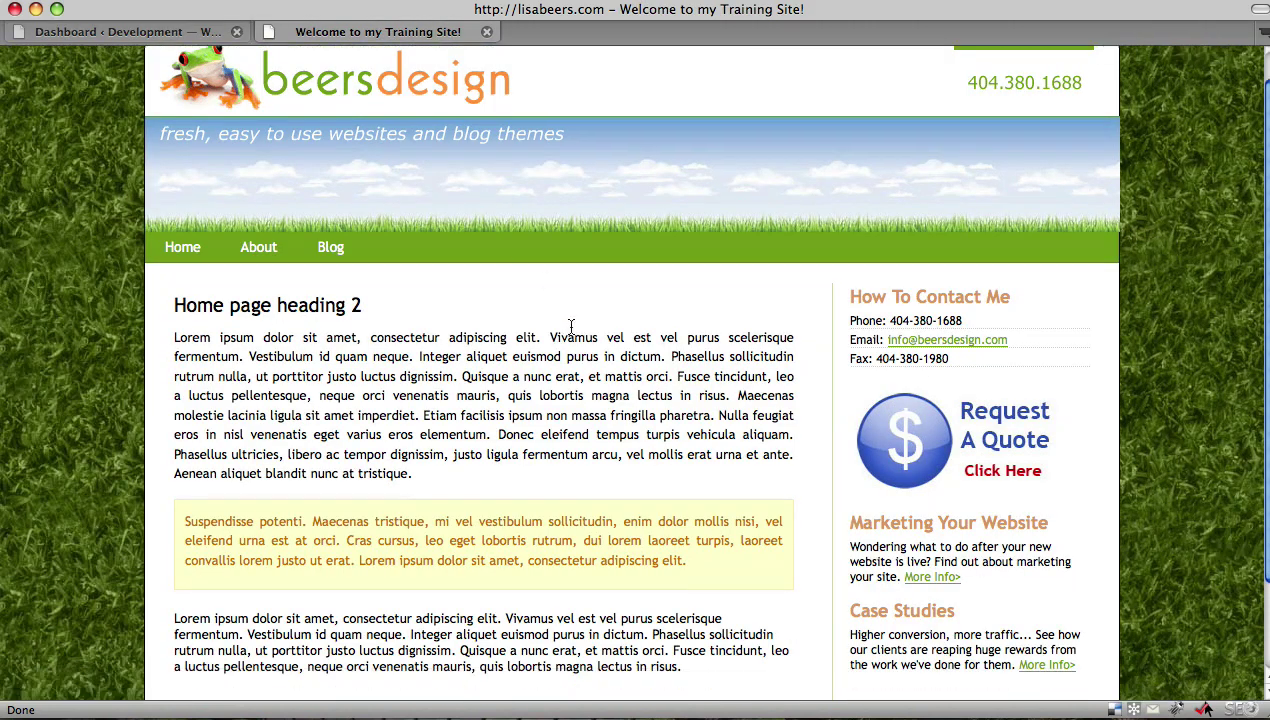
scroll(567, 329, up, 2)
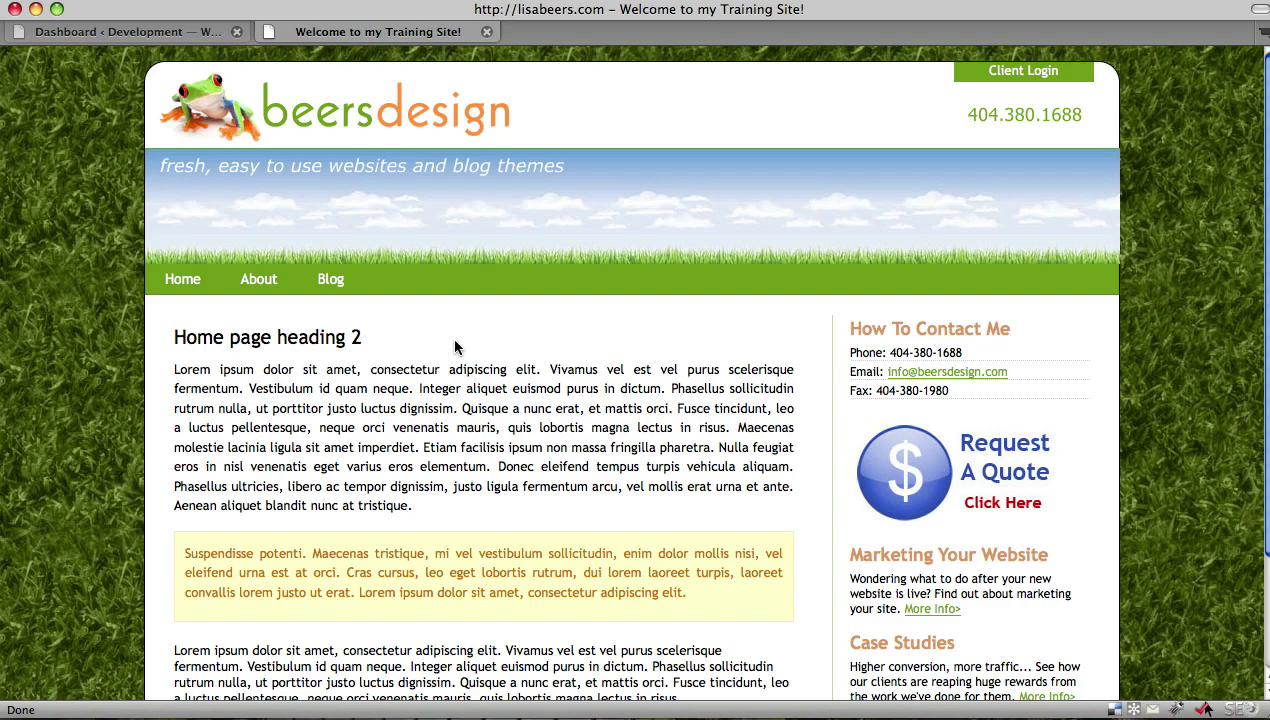
scroll(455, 347, down, 3)
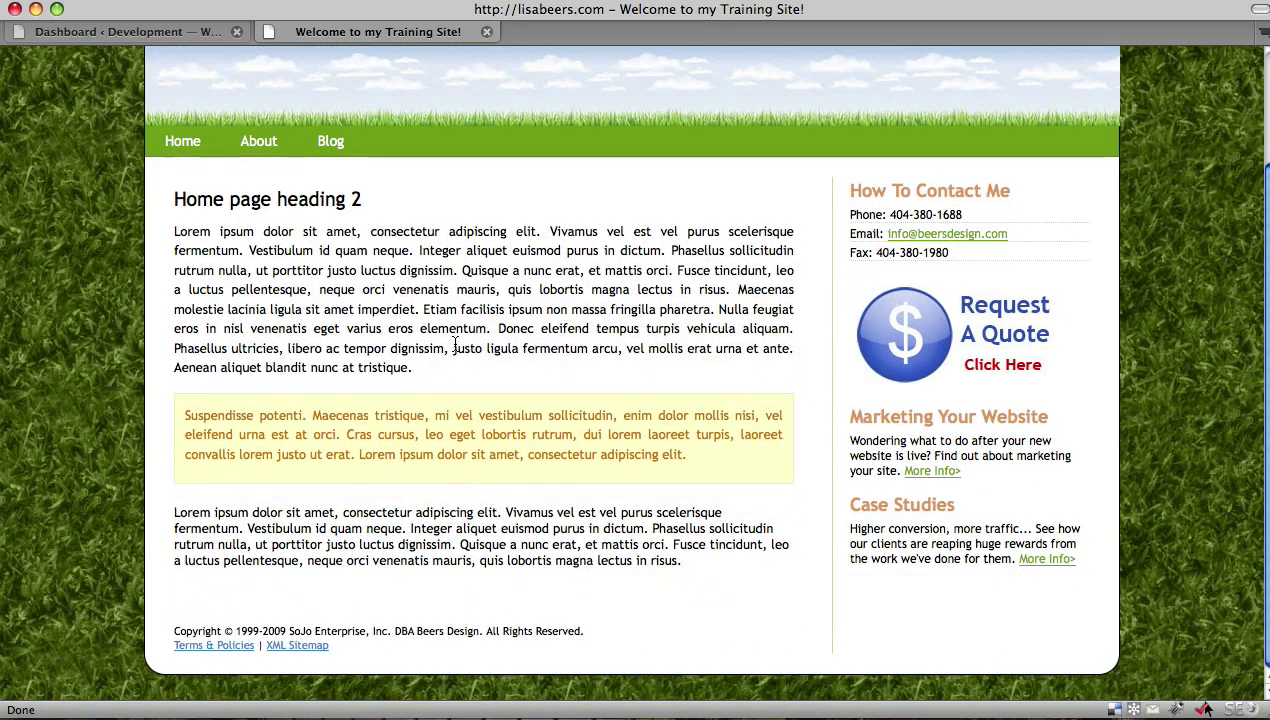
scroll(455, 347, up, 3)
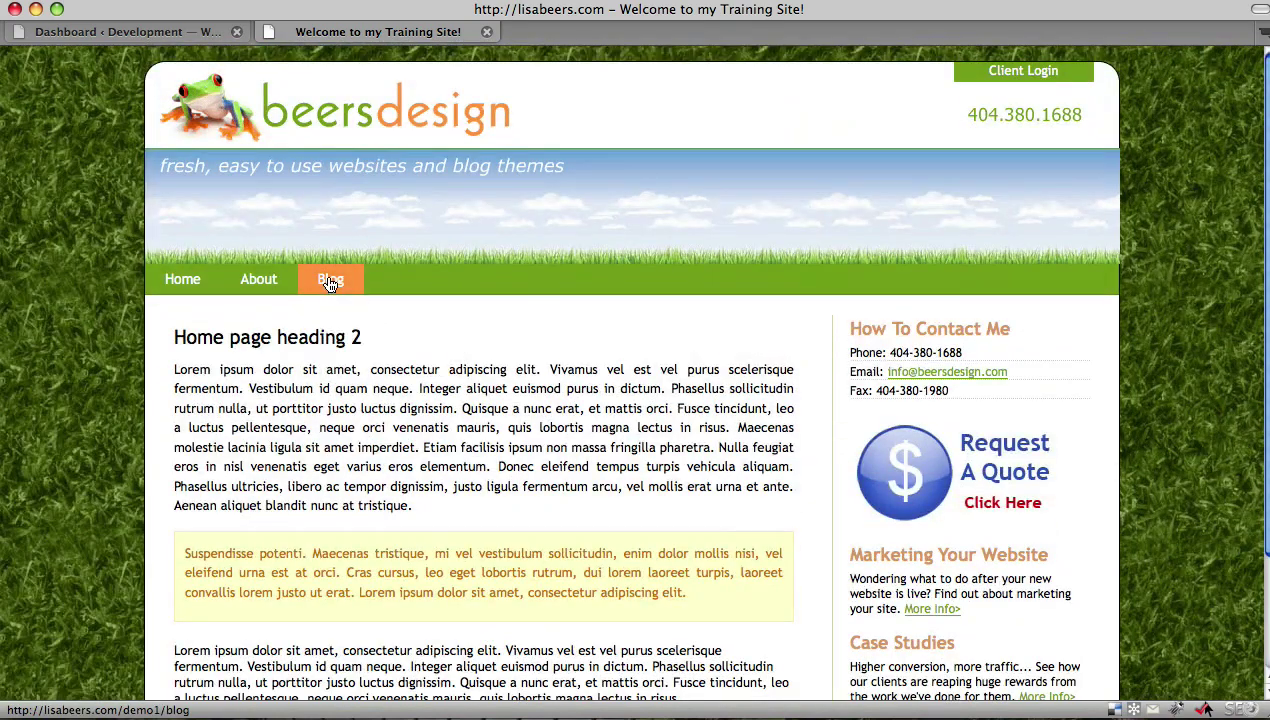
Open the site's Blog page and examine the posts and all the sections in its sidebar
click(333, 283)
scroll(535, 388, down, 4)
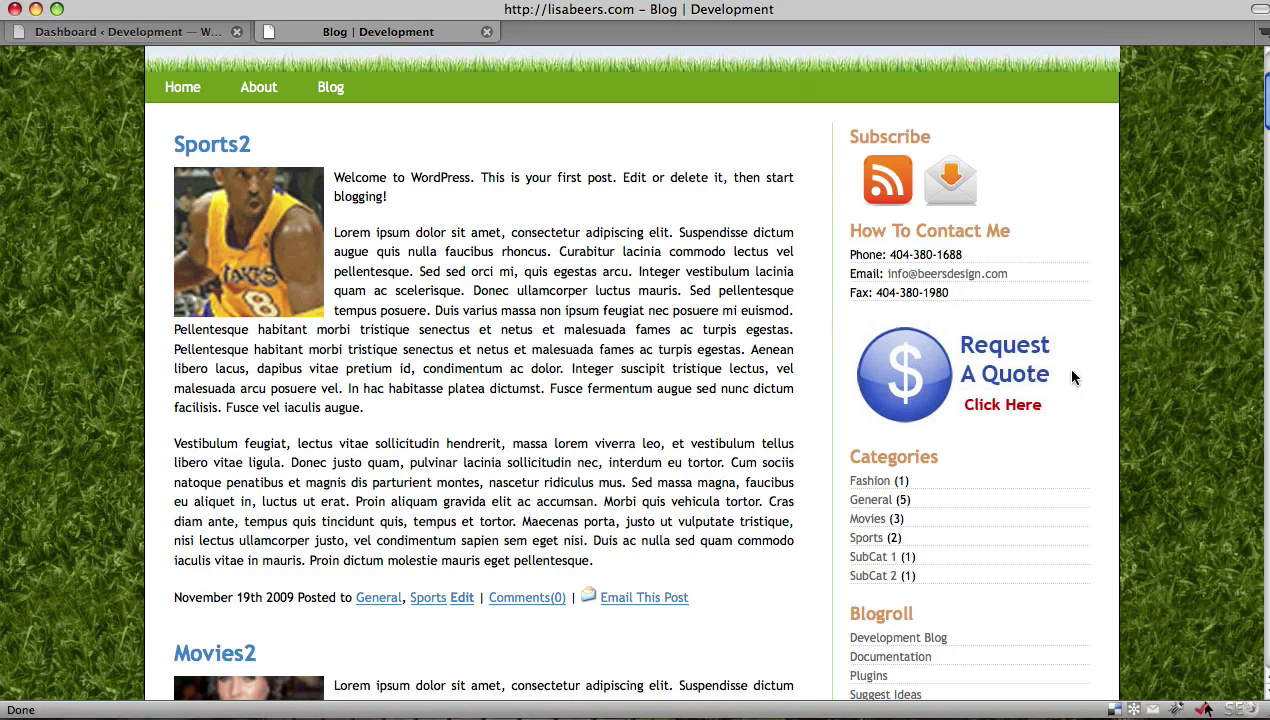
scroll(910, 368, down, 5)
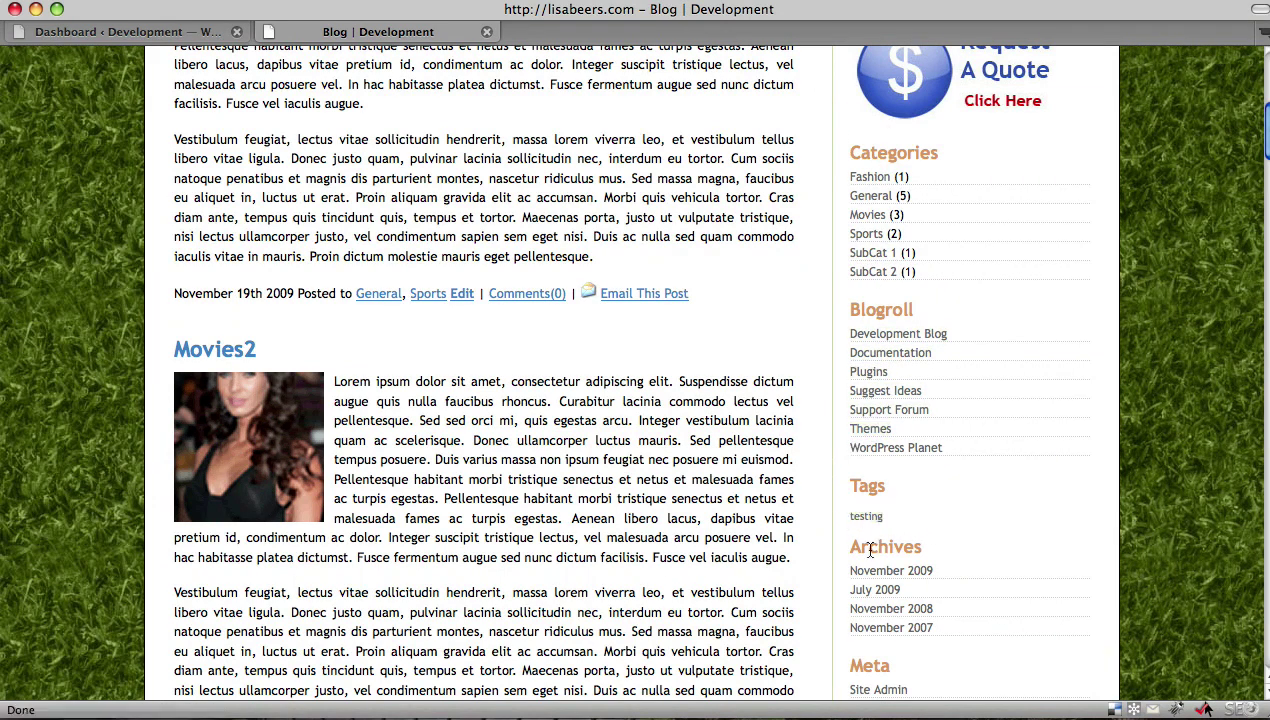
scroll(755, 525, down, 2)
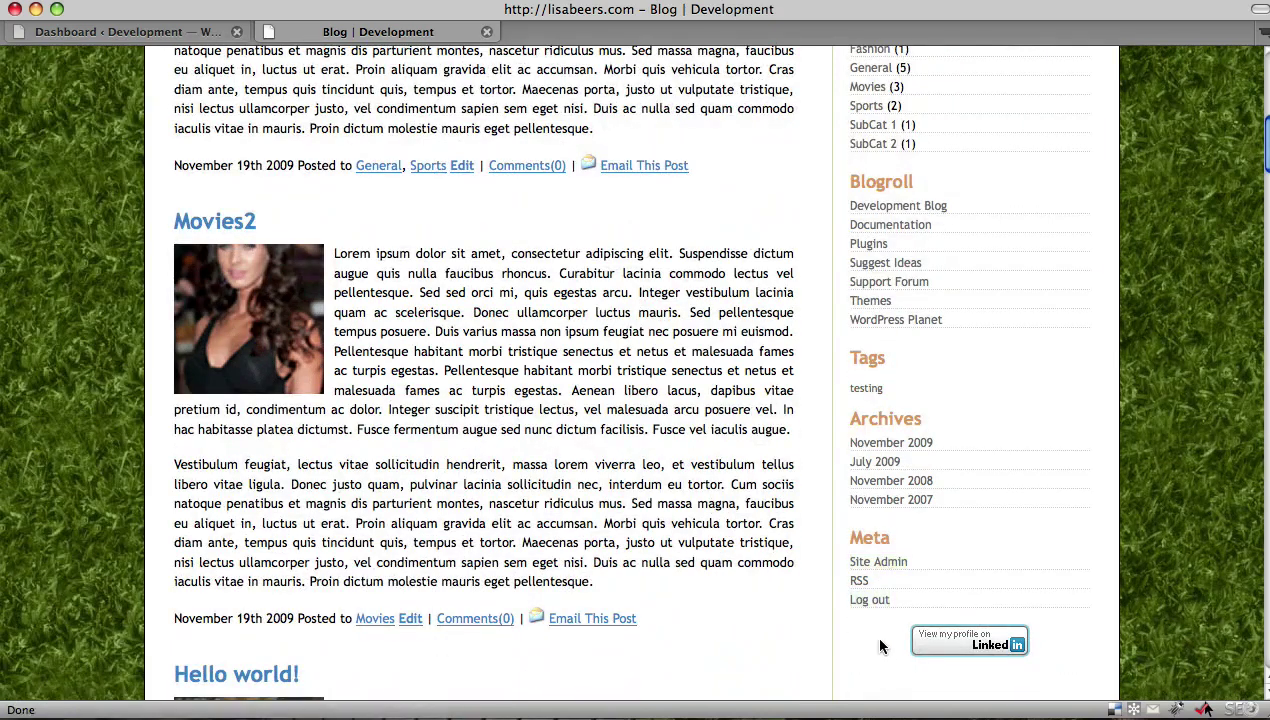
scroll(775, 625, down, 2)
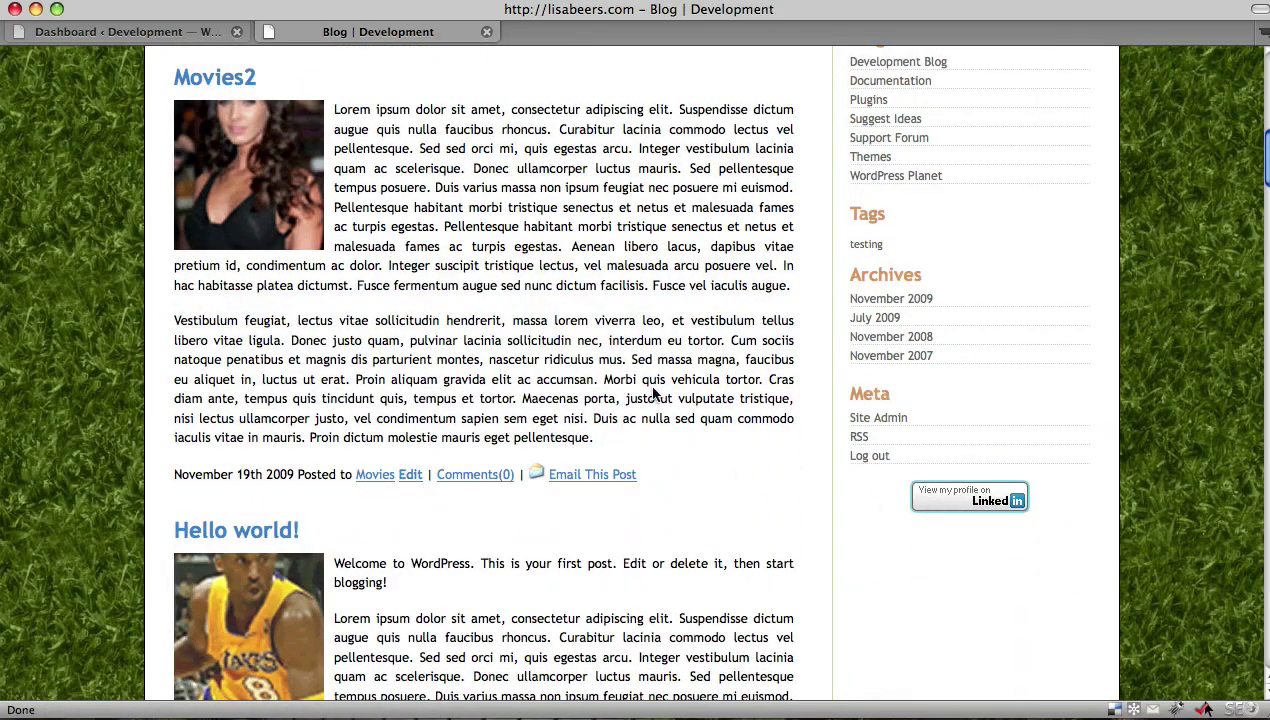
scroll(650, 368, up, 10)
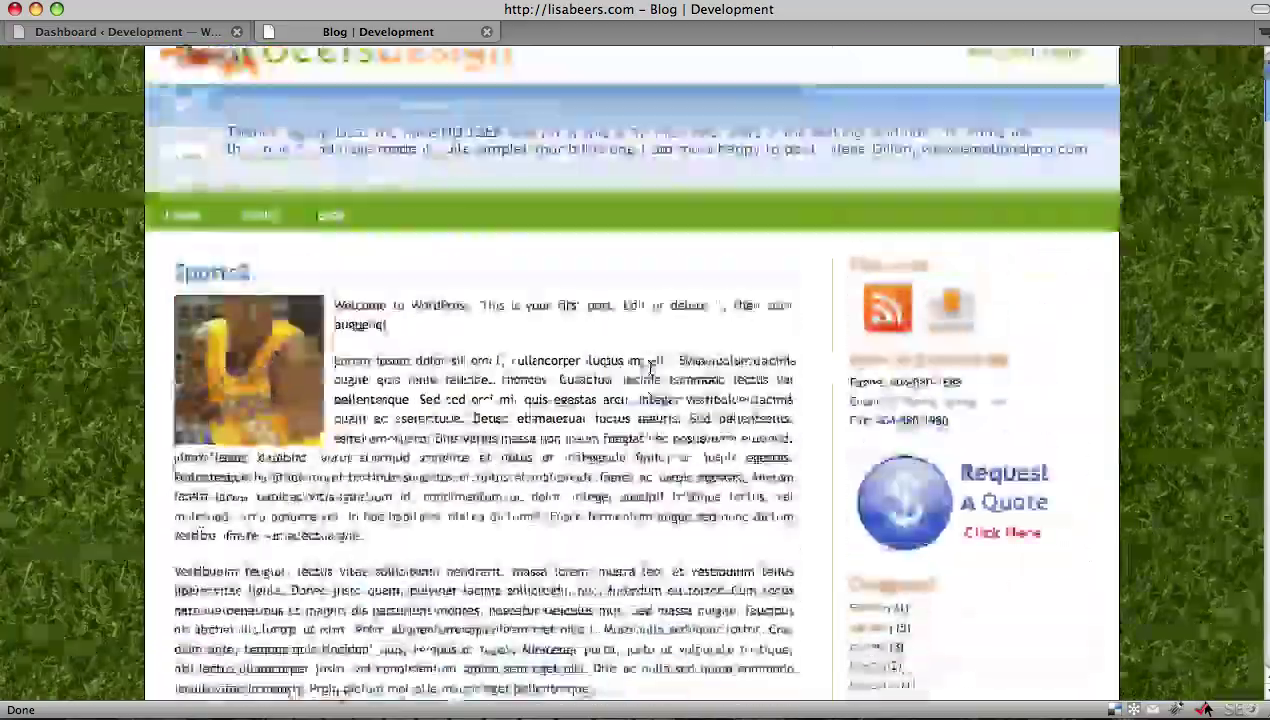
scroll(650, 366, down, 6)
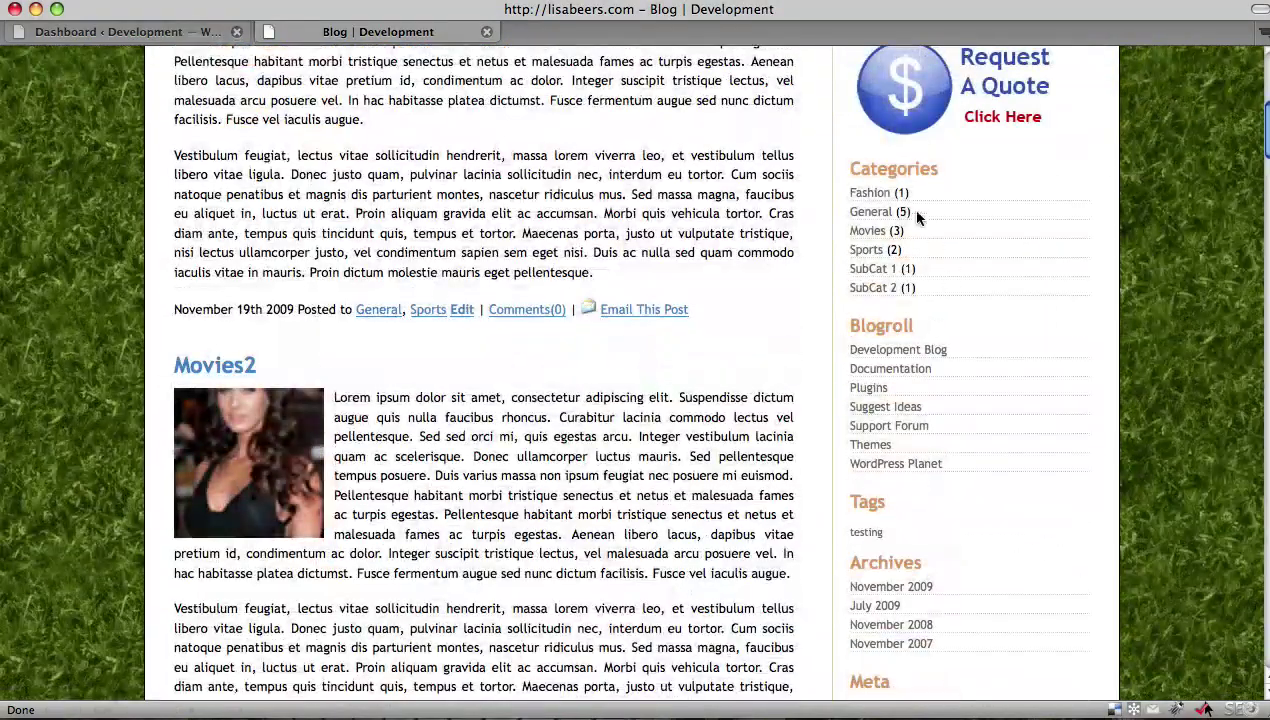
Highlight the blog sidebar sections from Categories through Meta and compare them with the sections above
drag(836, 163, 1104, 177)
click(832, 175)
drag(832, 175, 1097, 433)
scroll(1001, 228, down, 6)
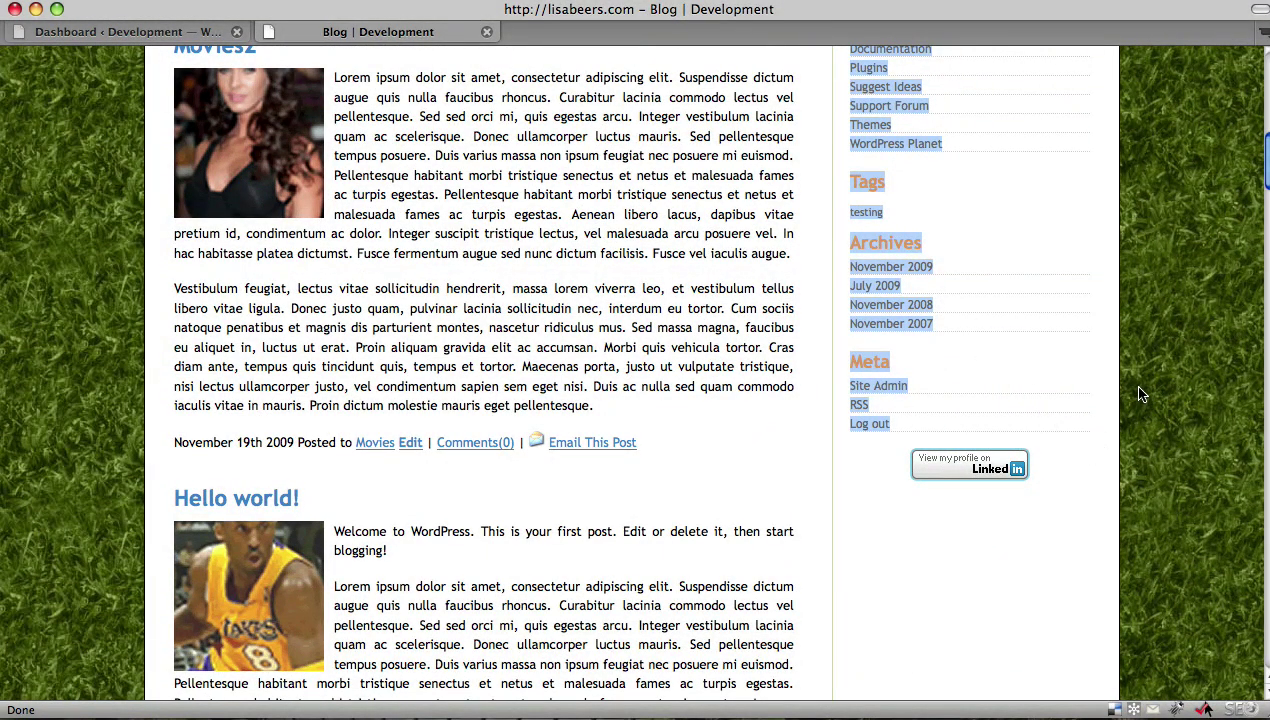
scroll(1142, 394, up, 12)
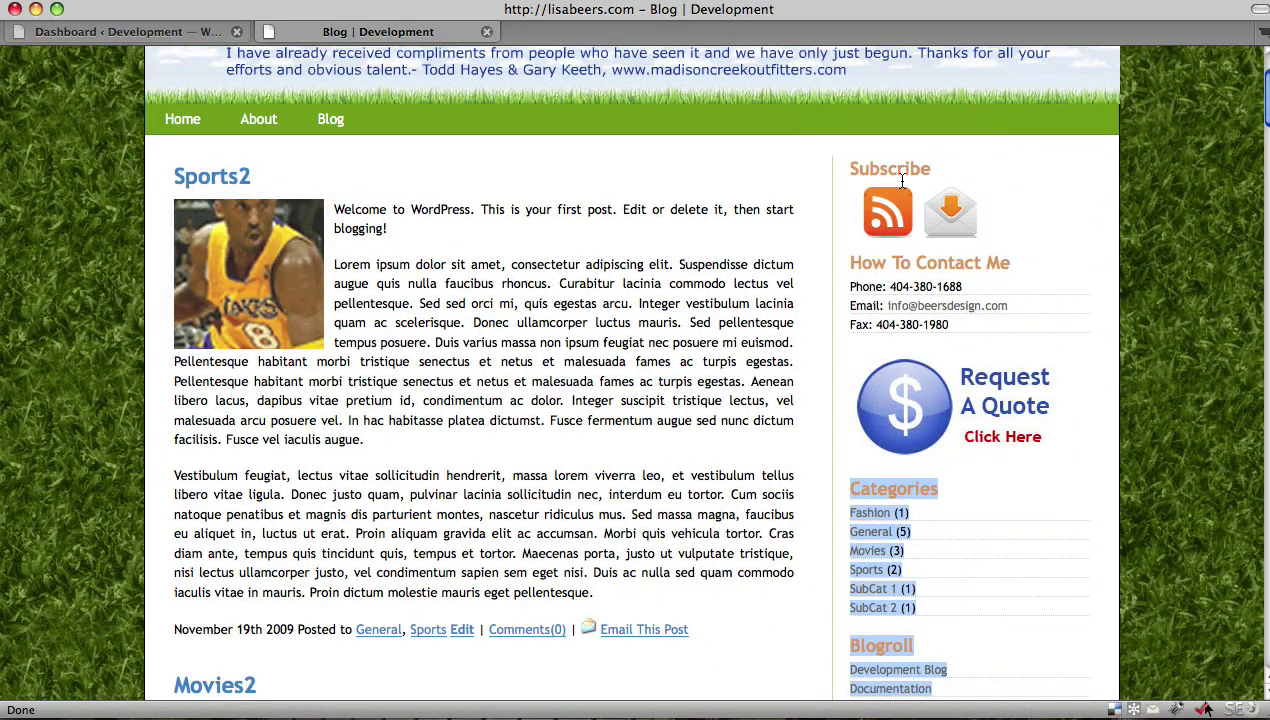
scroll(1152, 275, down, 5)
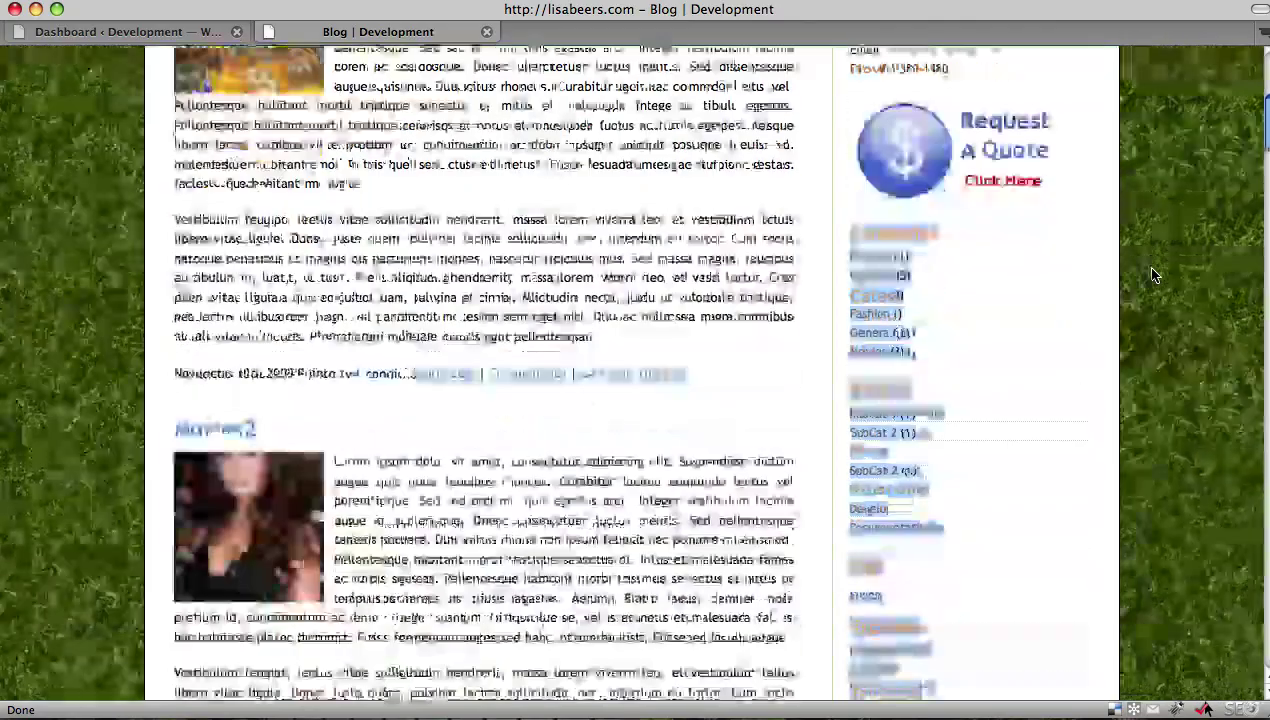
scroll(1152, 275, down, 3)
scroll(1072, 198, up, 4)
scroll(1178, 203, down, 6)
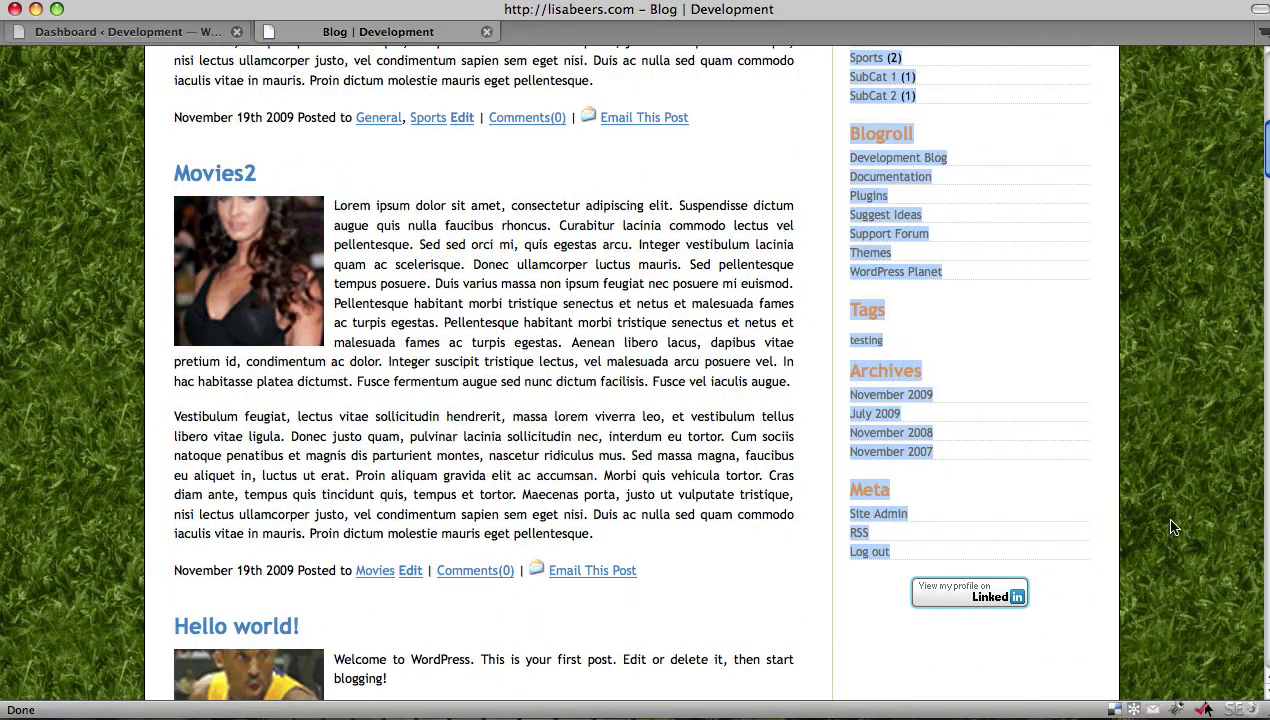
scroll(1174, 528, up, 3)
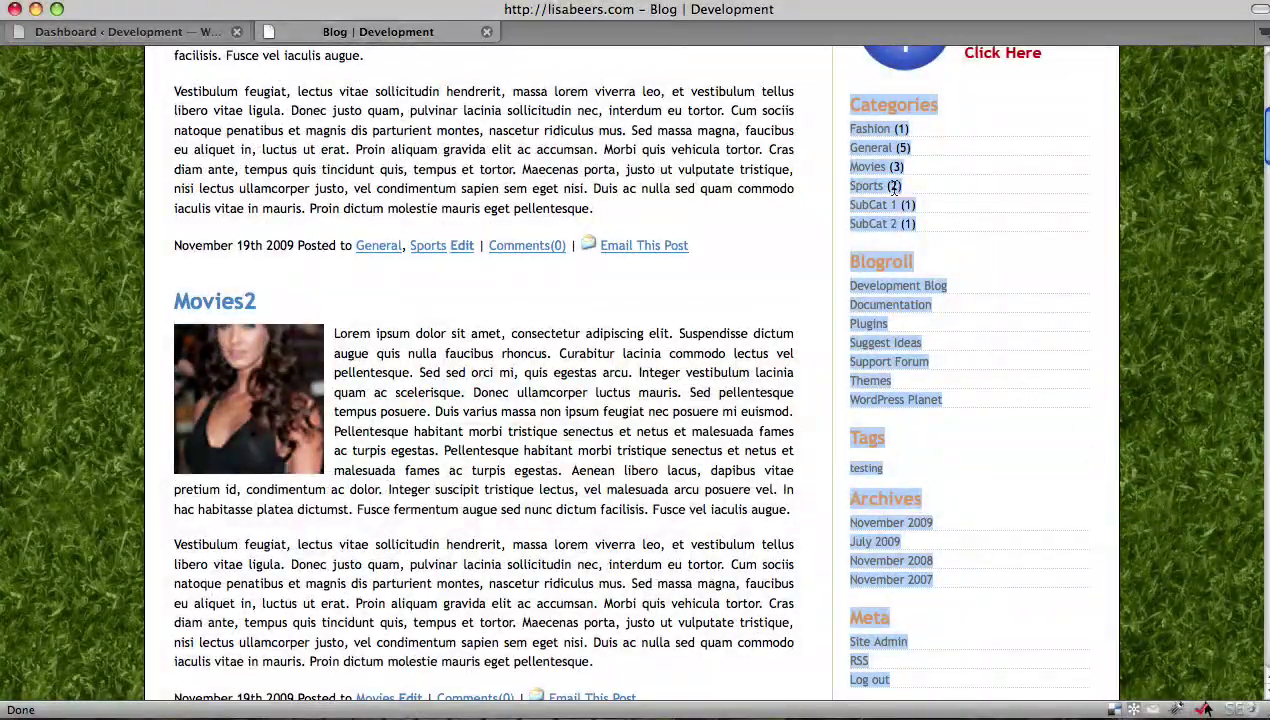
click(770, 145)
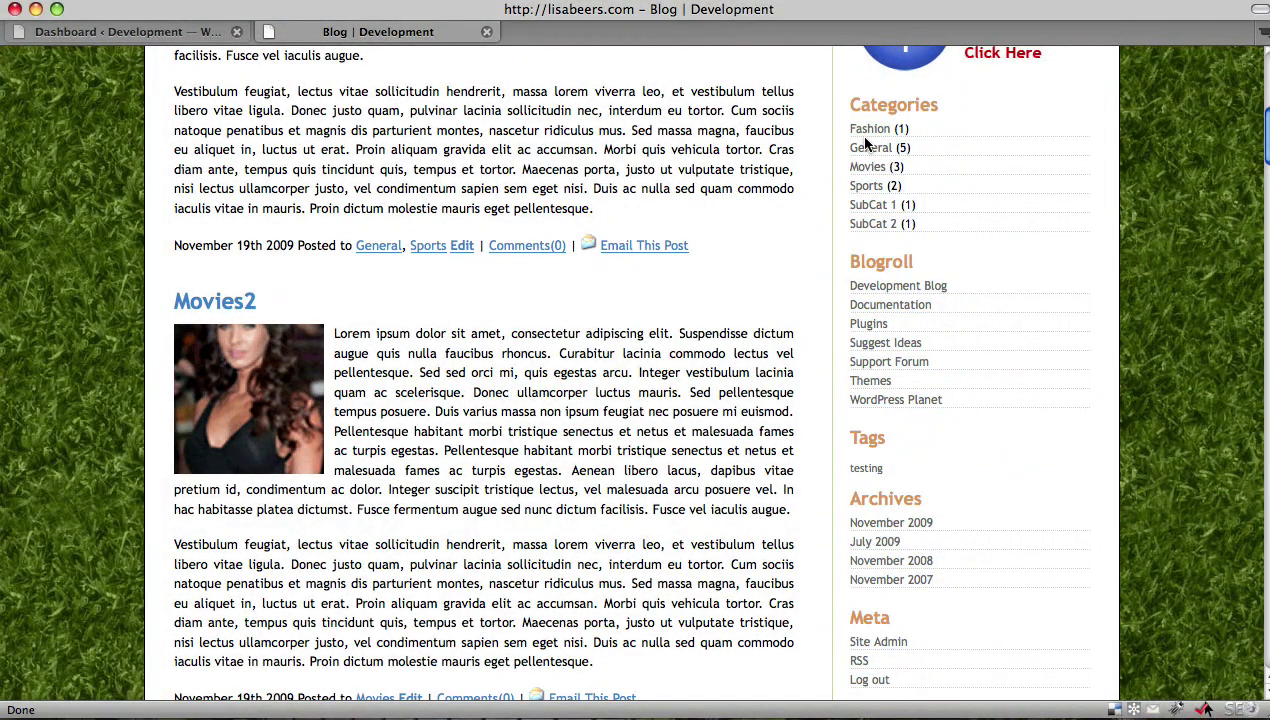
scroll(722, 148, up, 3)
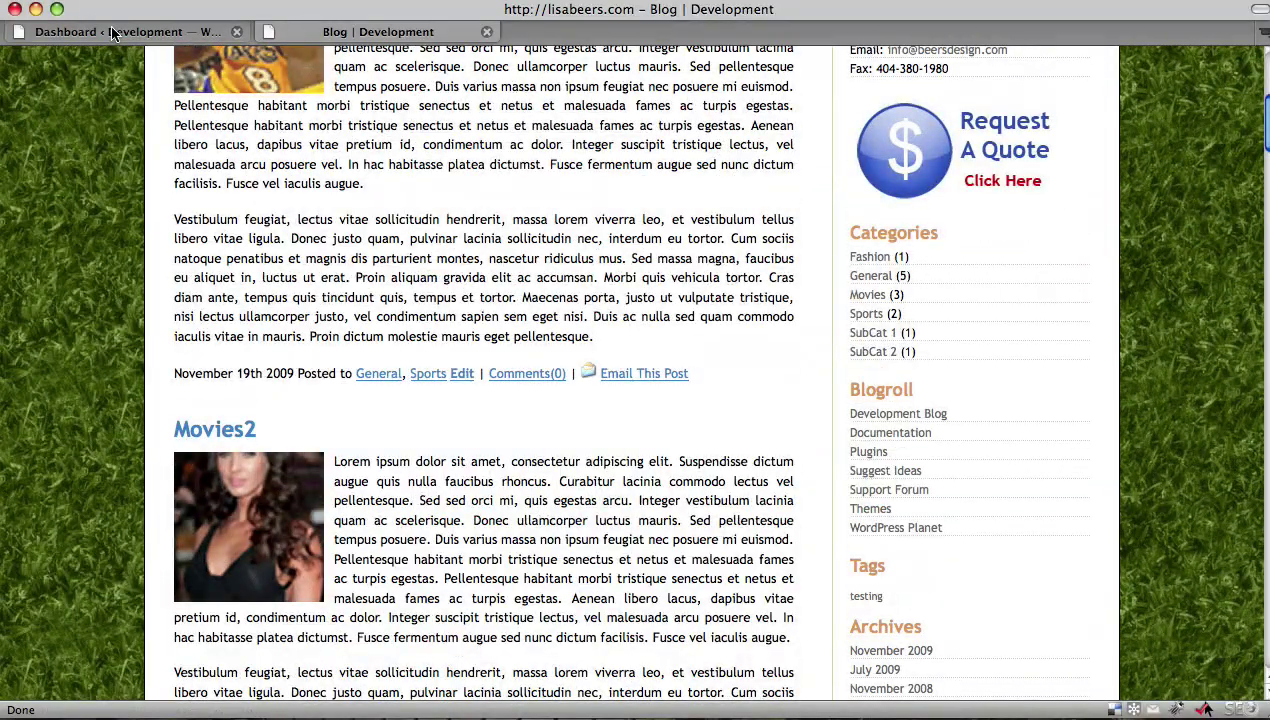
Return to the WordPress dashboard and open the Widgets page of the site's appearance settings
click(118, 36)
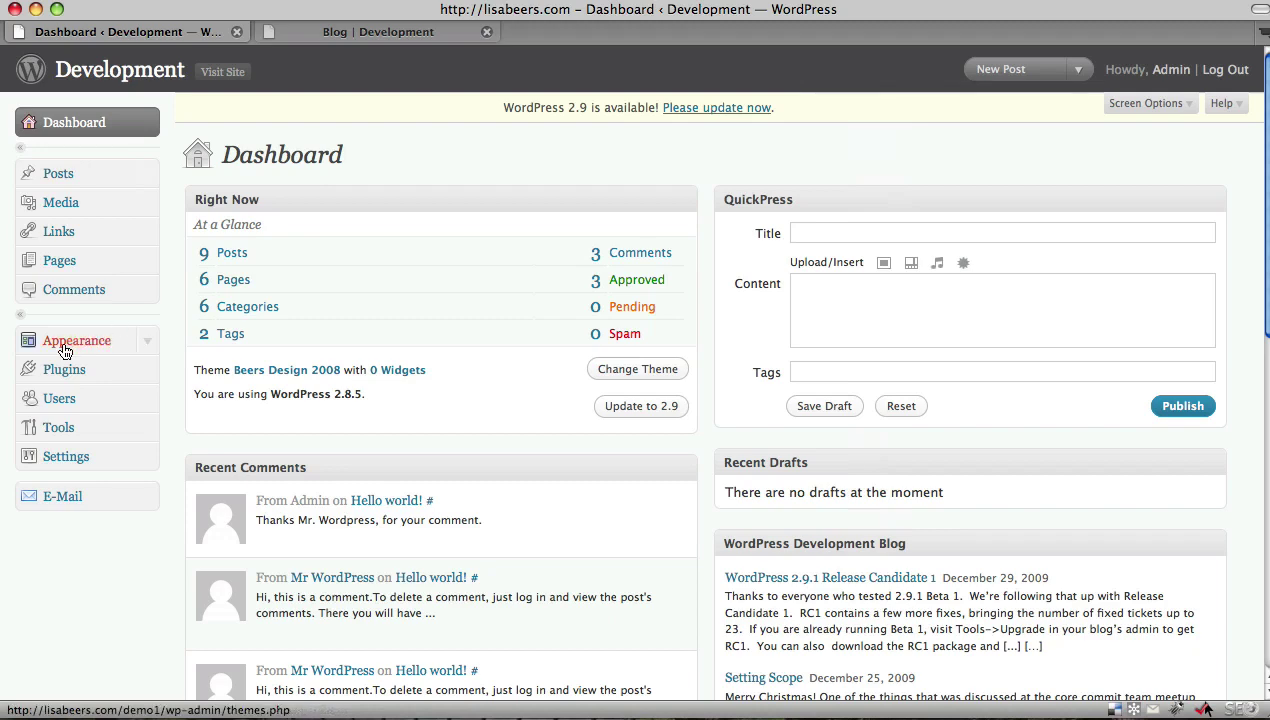
click(148, 342)
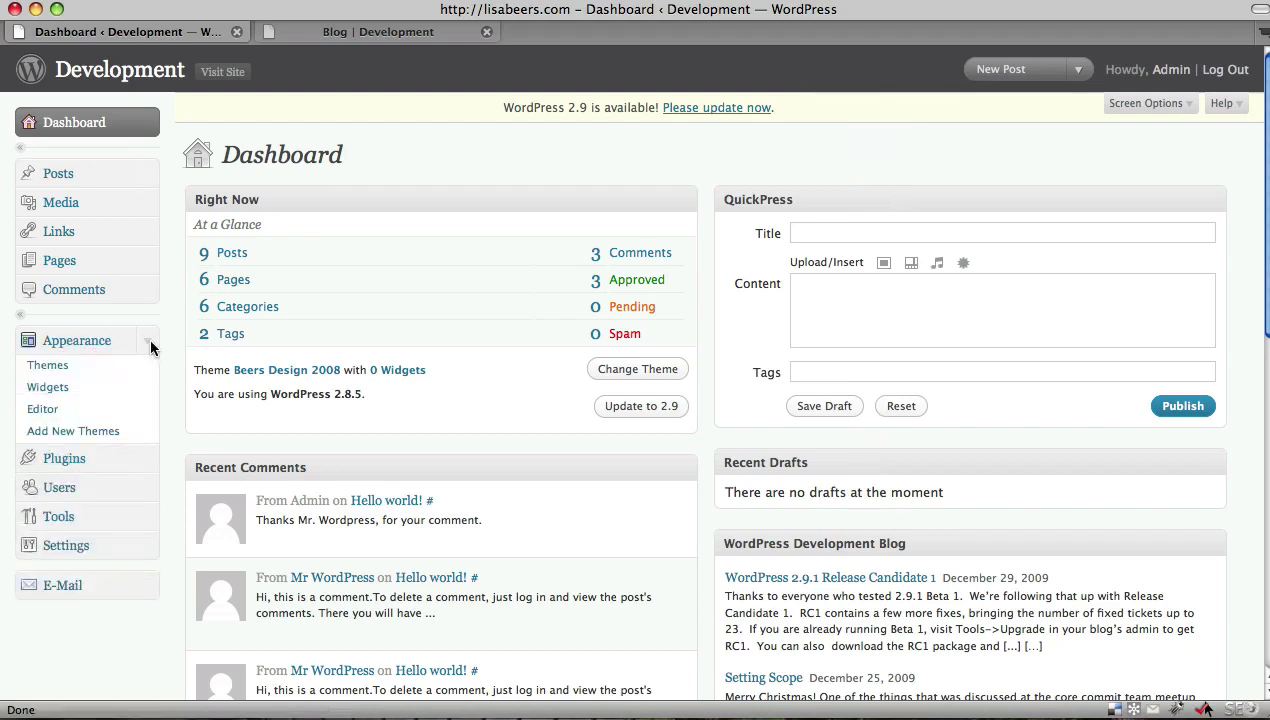
click(49, 390)
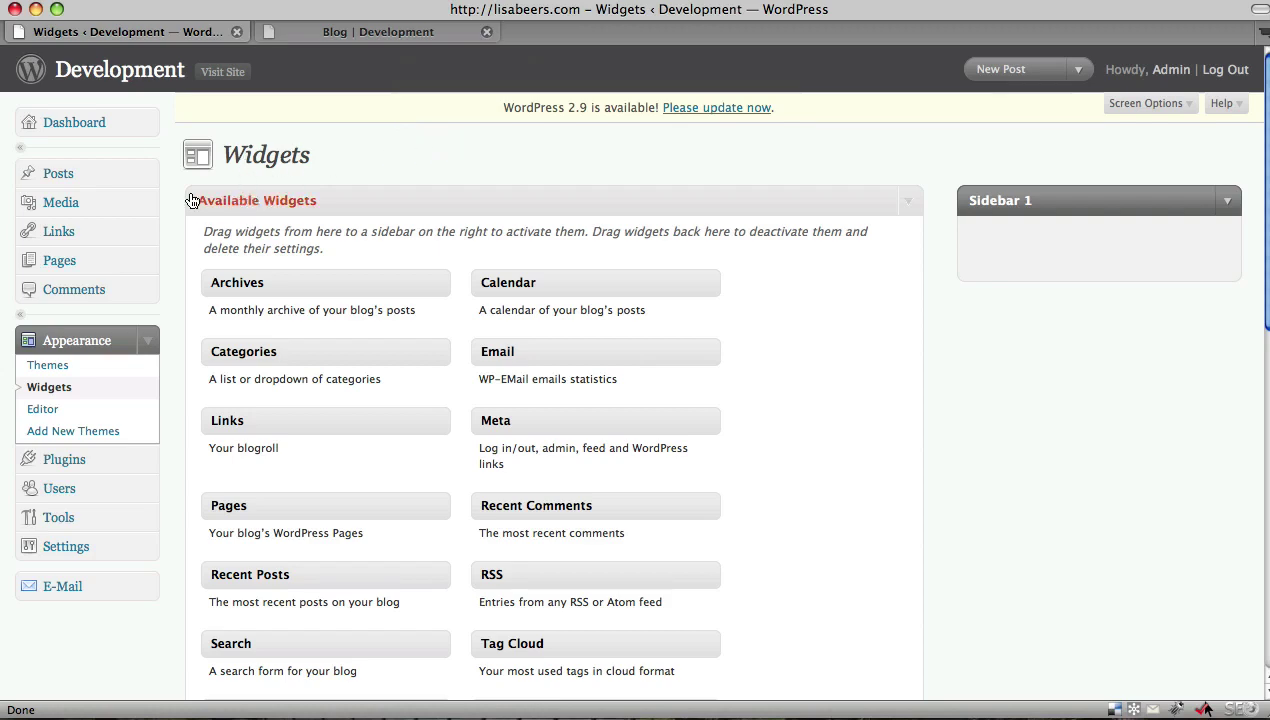
Examine the available widgets, the inactive widgets and the Sidebar 1 area
scroll(790, 200, down, 3)
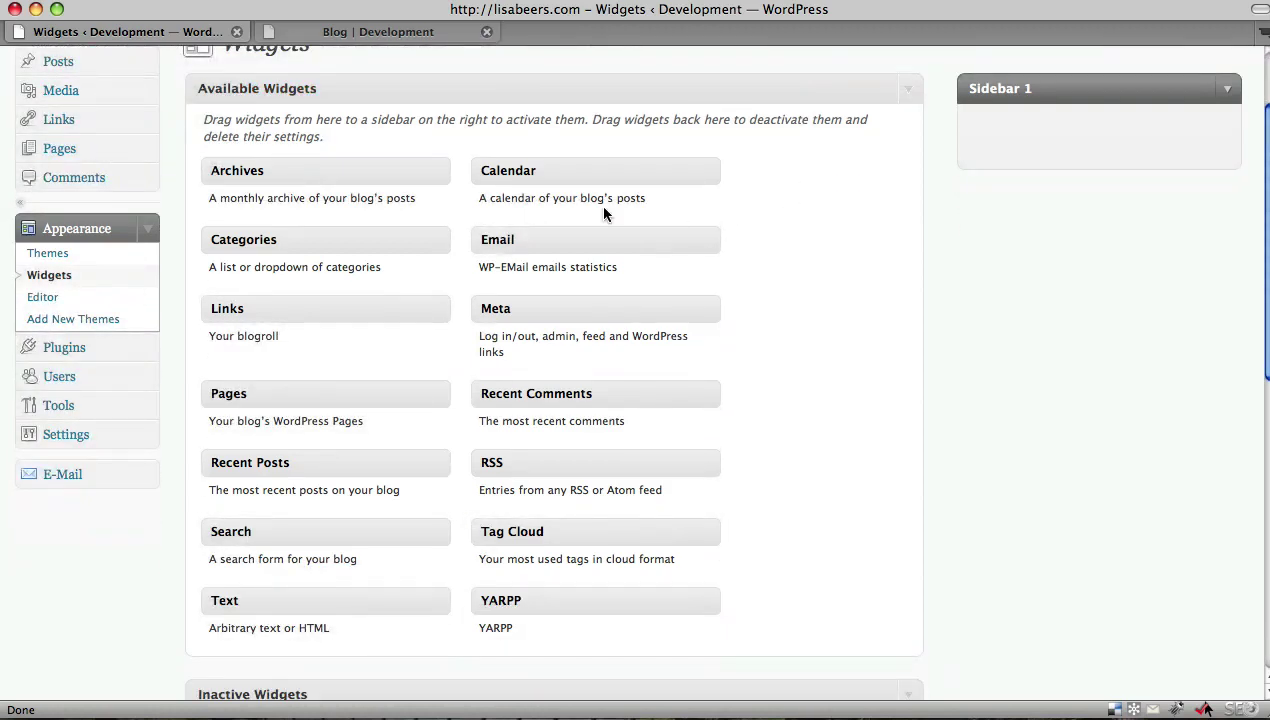
scroll(760, 258, down, 10)
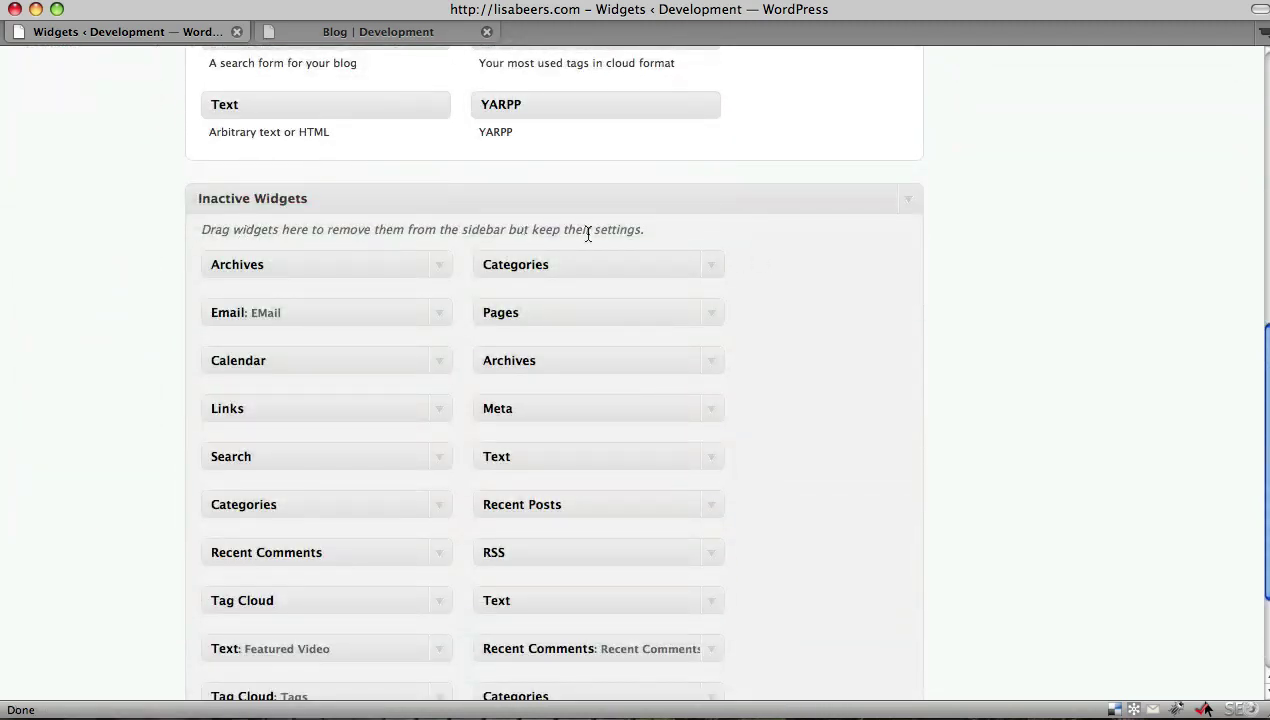
scroll(801, 240, down, 2)
scroll(801, 240, down, 1)
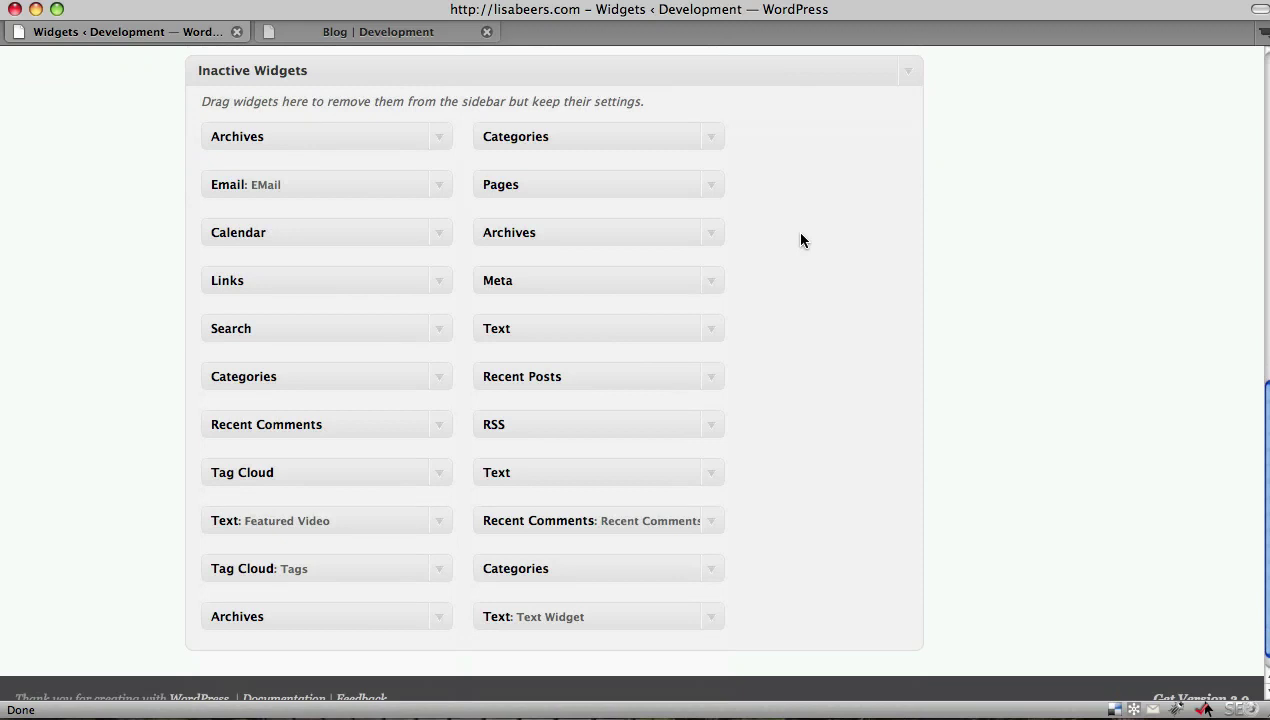
scroll(800, 240, up, 13)
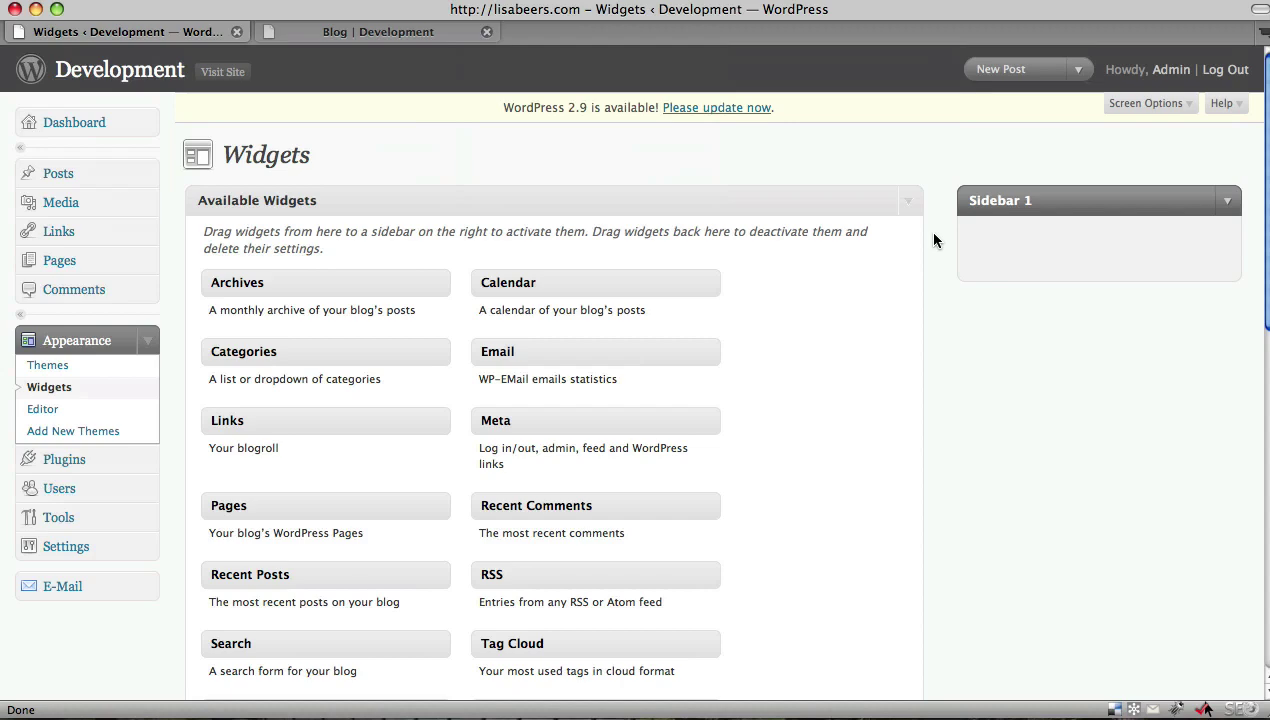
scroll(934, 240, down, 1)
scroll(934, 240, down, 1)
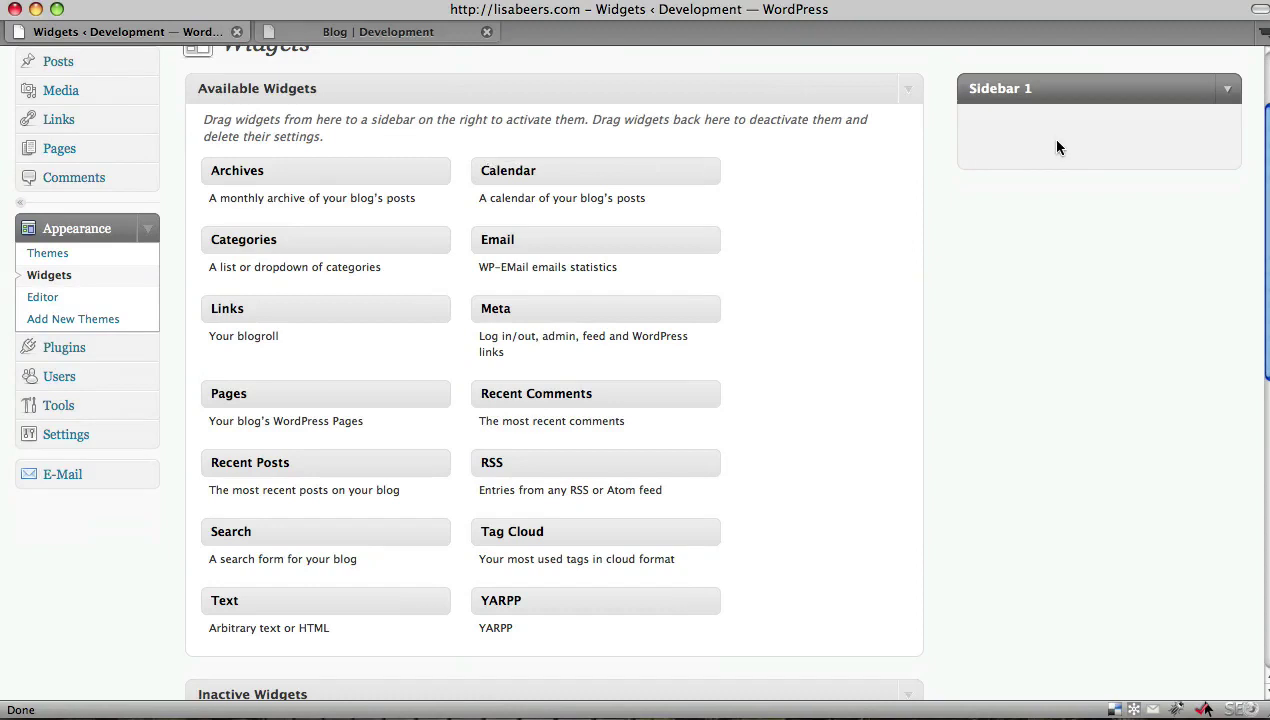
scroll(840, 226, down, 1)
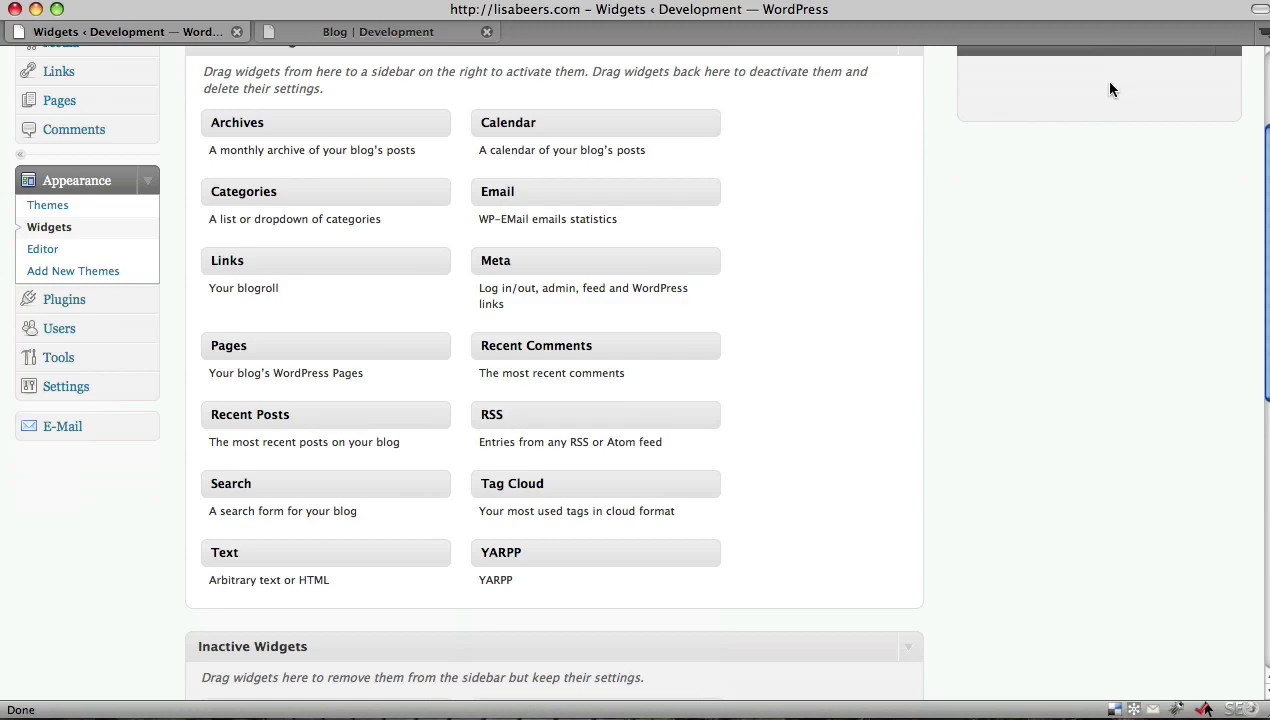
scroll(1066, 107, down, 2)
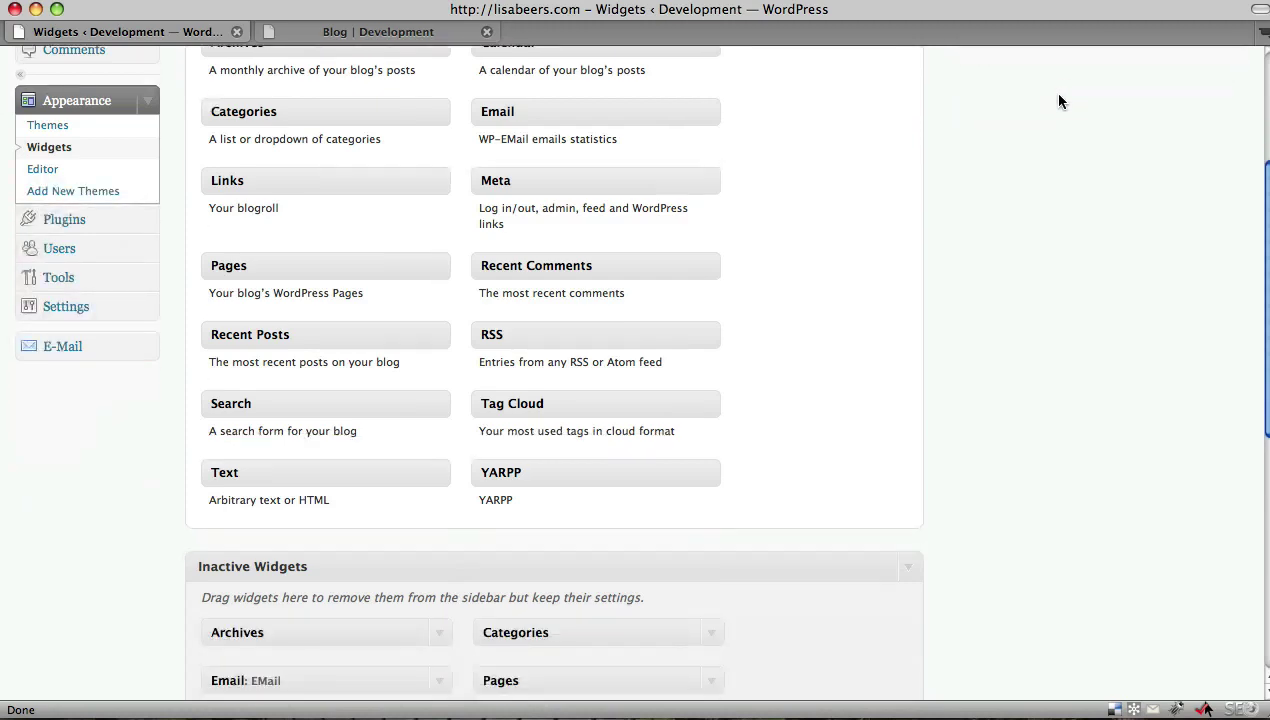
scroll(760, 550, down, 4)
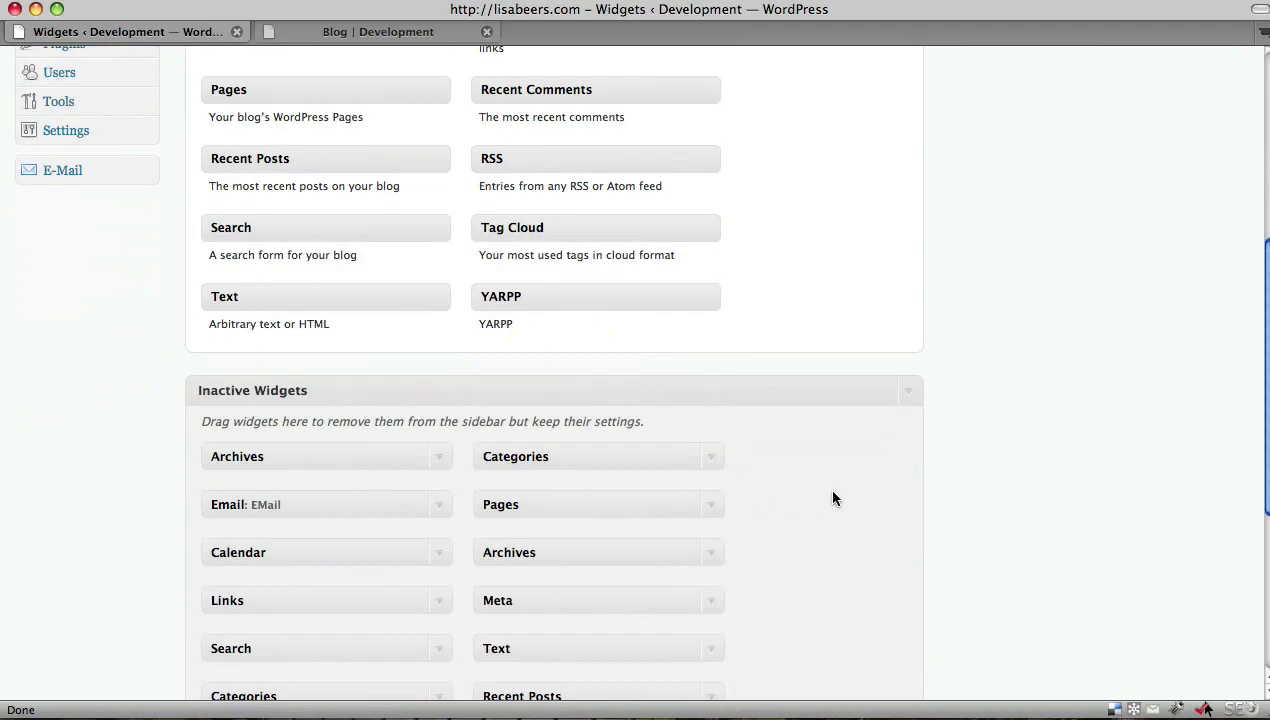
scroll(833, 499, down, 2)
scroll(835, 498, down, 6)
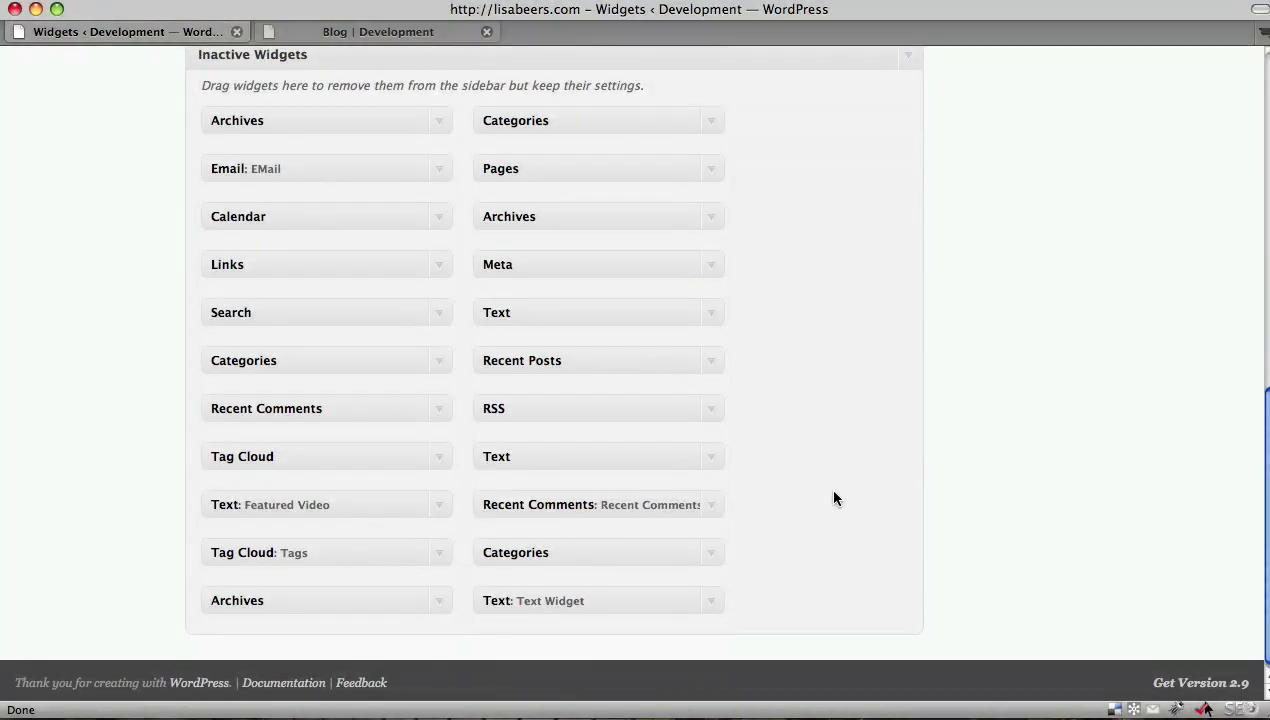
scroll(835, 498, up, 15)
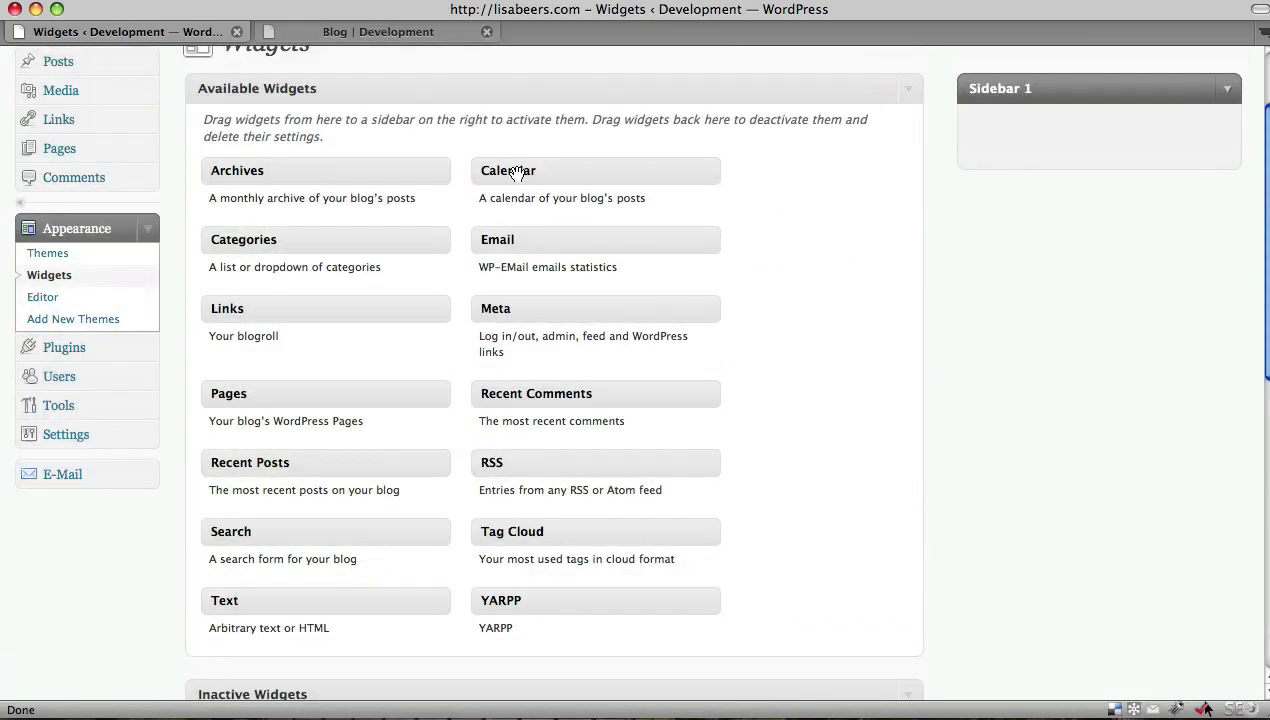
Check the current blog sidebar, then add the Categories widget to Sidebar 1 and save it with the title "Topics"
click(360, 32)
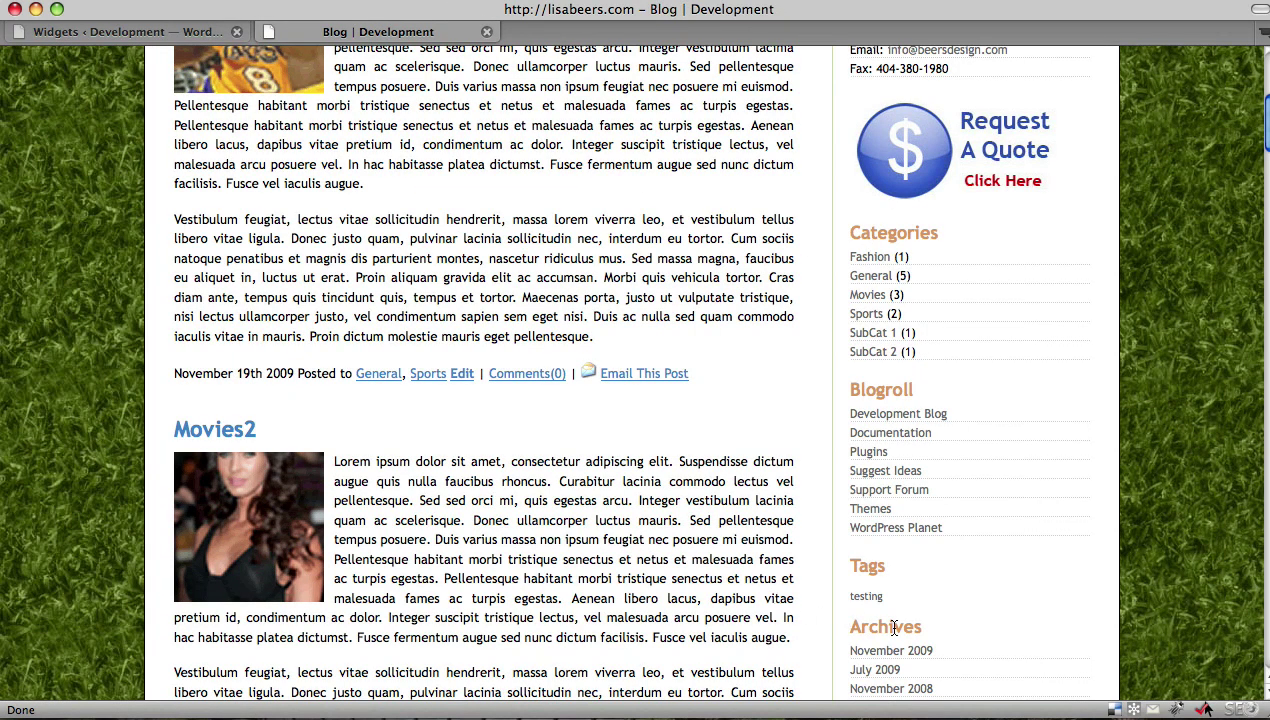
click(155, 33)
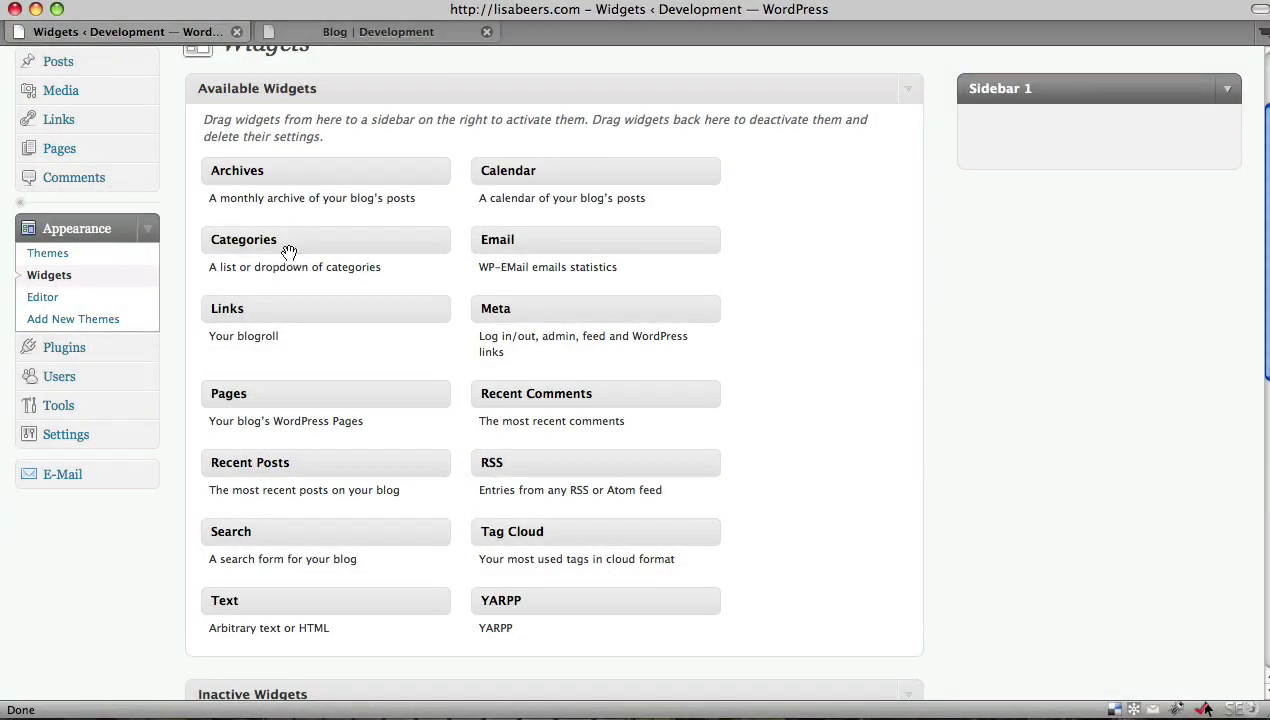
drag(267, 240, 1032, 132)
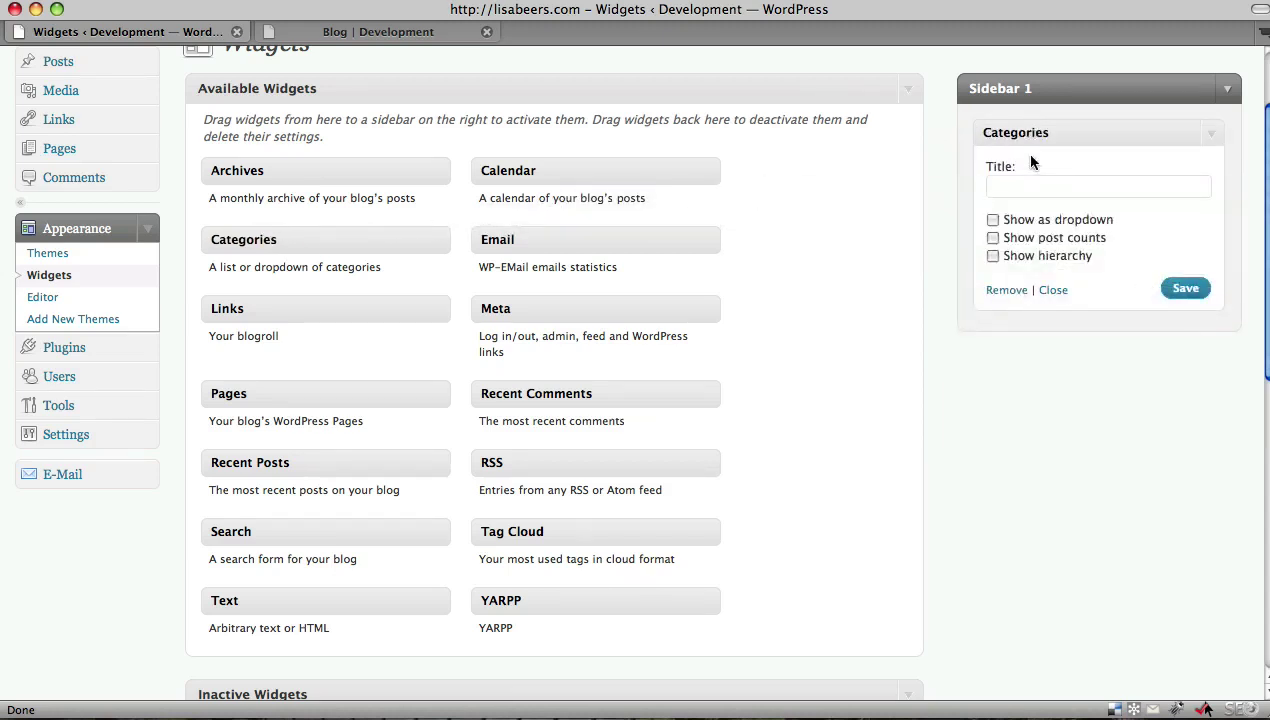
click(1036, 186)
text(Topics)
click(1186, 290)
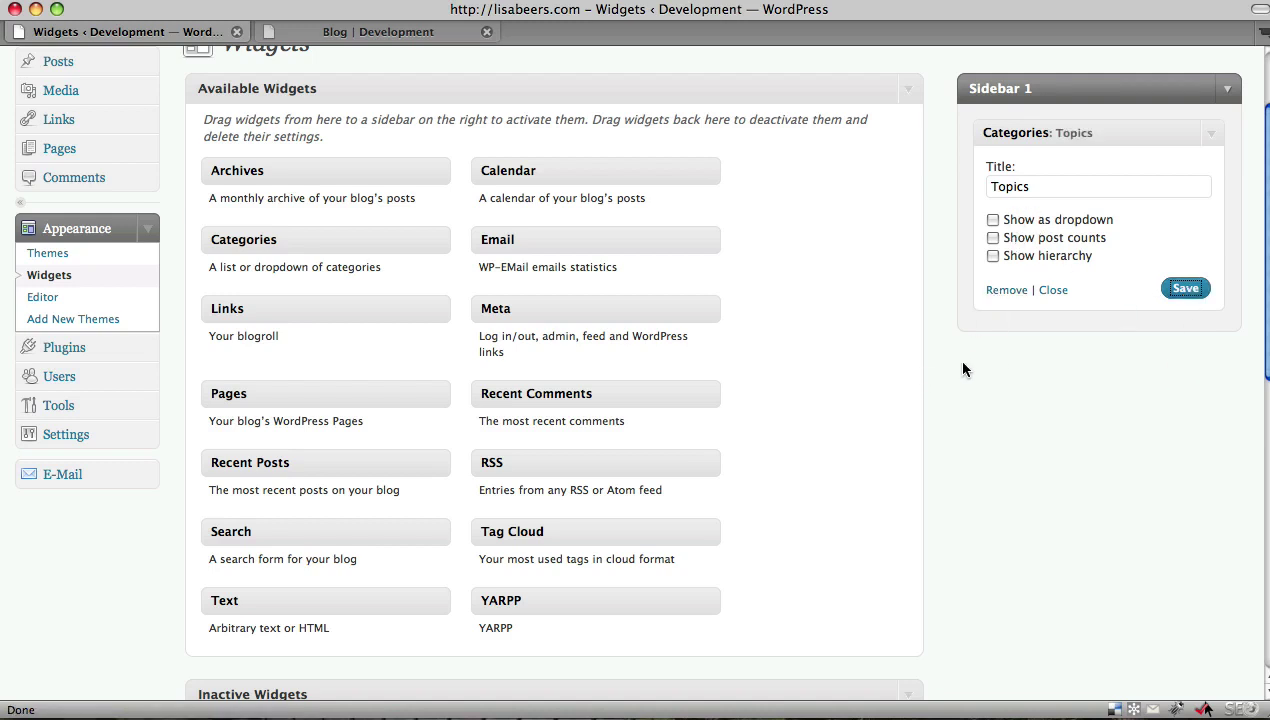
Collapse the Categories widget, then add the Archives widget below it in Sidebar 1 and save it with the title "Browse By Date"
click(1213, 131)
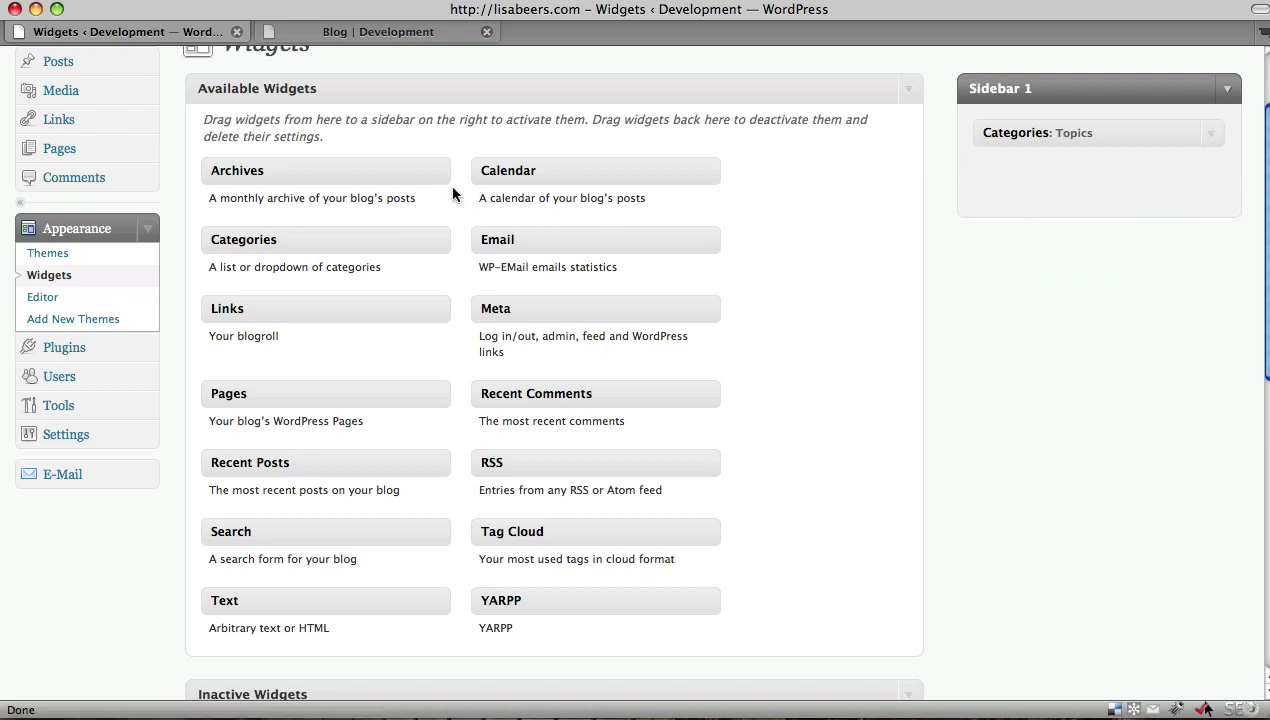
drag(293, 176, 1058, 181)
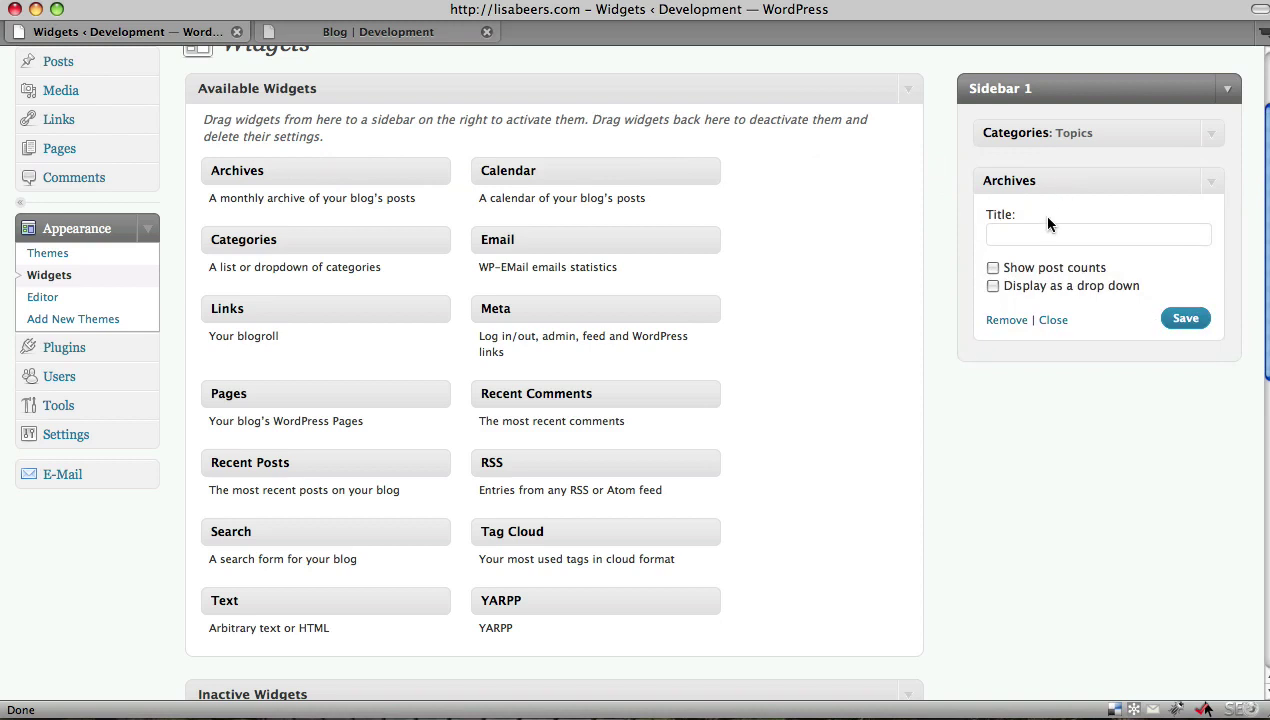
text(Browse By Date)
click(1184, 318)
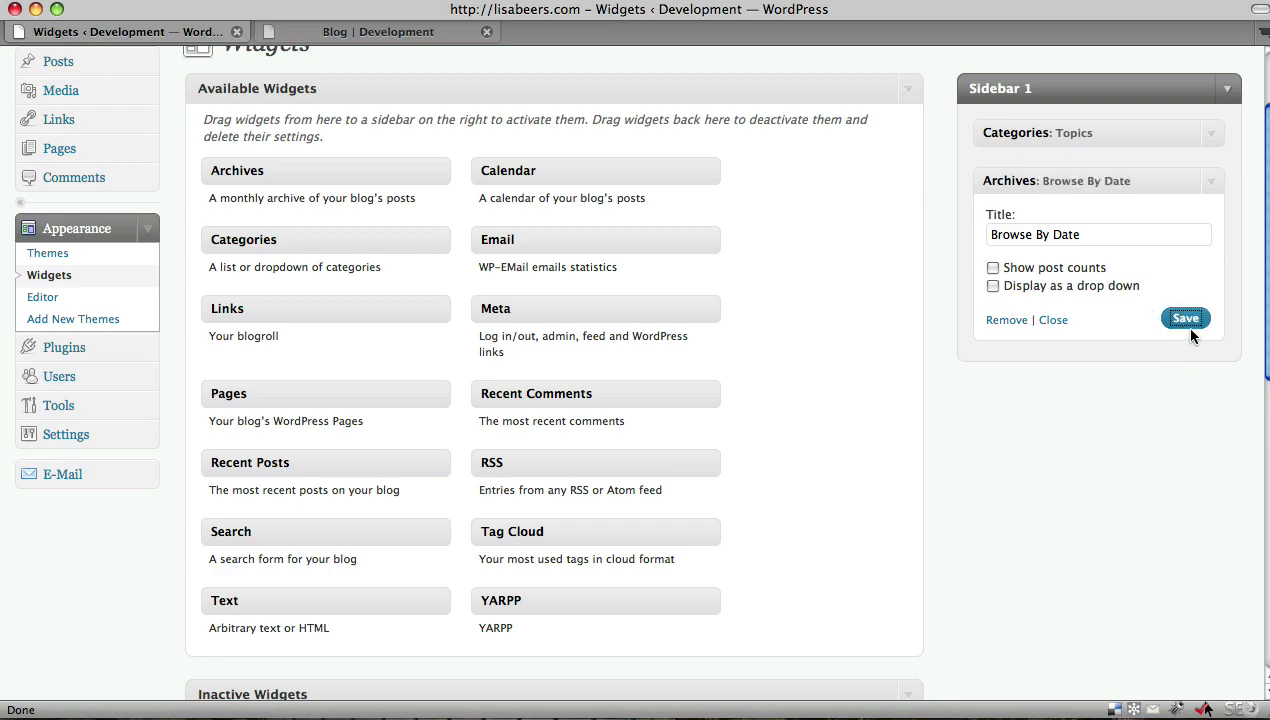
Reload the blog page and examine how the Topics and Browse By Date sections appear in its sidebar
click(342, 35)
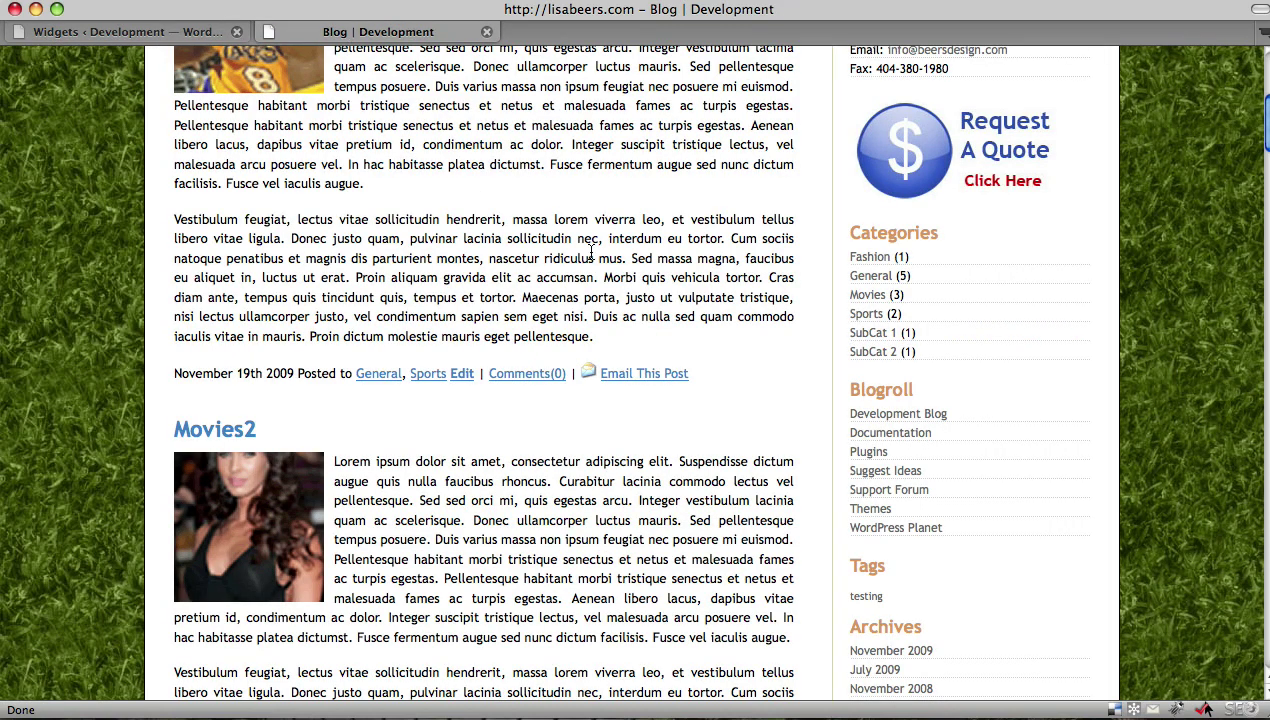
key(super+r)
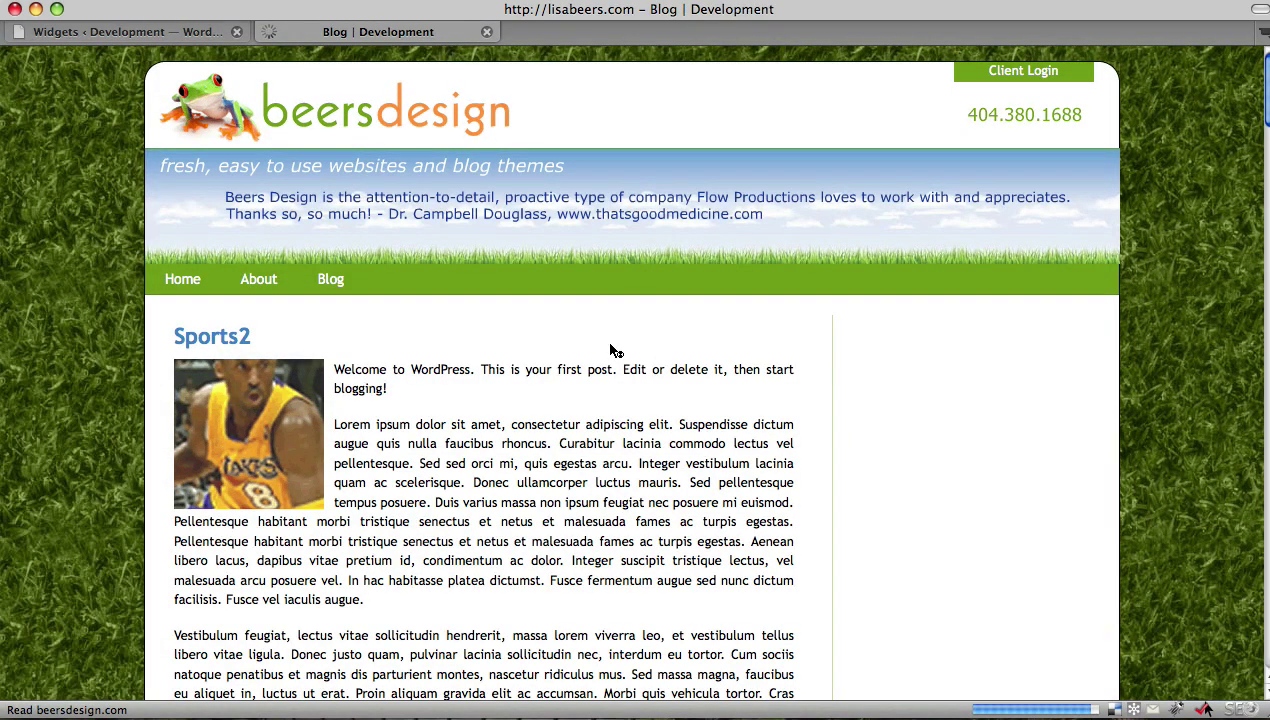
scroll(614, 349, down, 1)
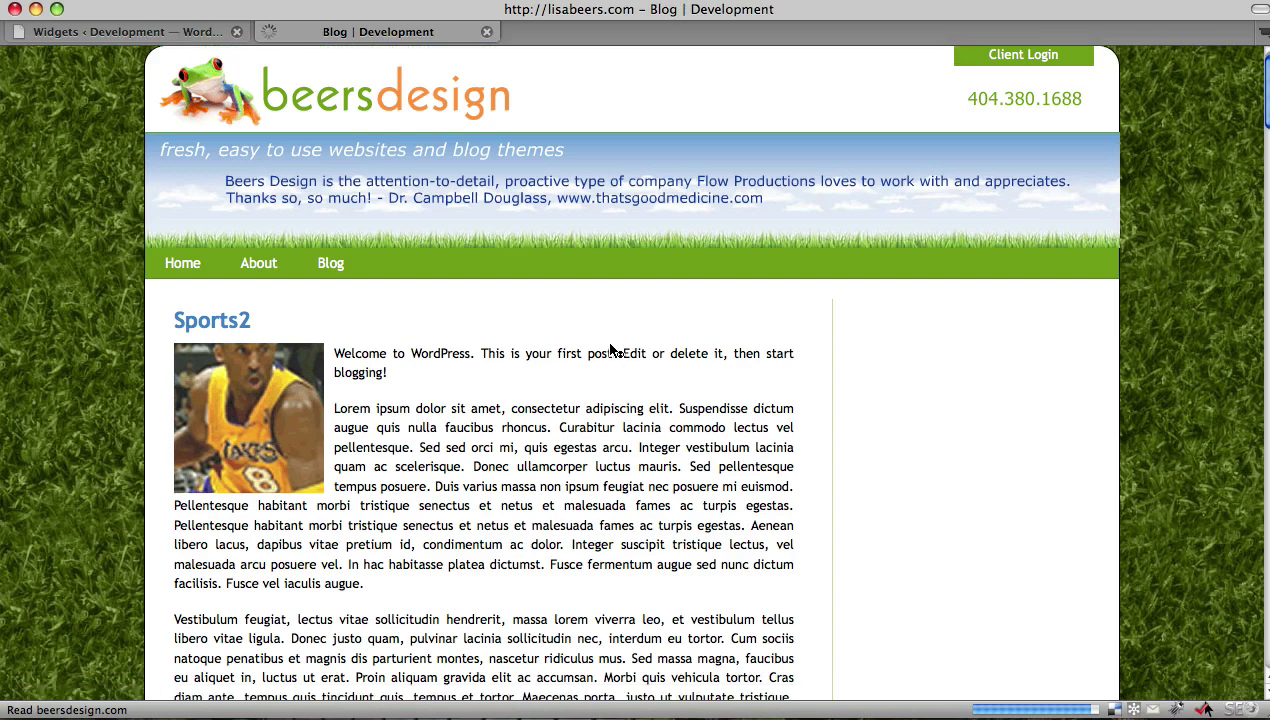
scroll(612, 349, down, 5)
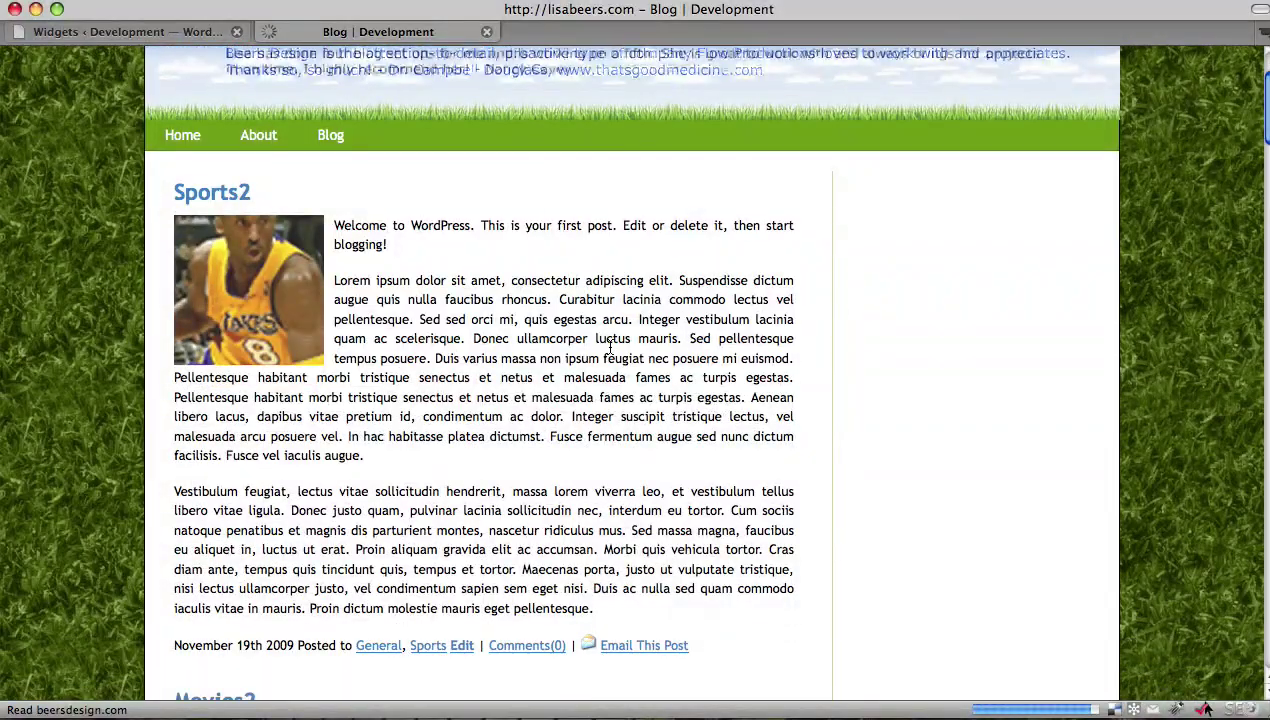
scroll(610, 347, down, 10)
scroll(604, 339, up, 7)
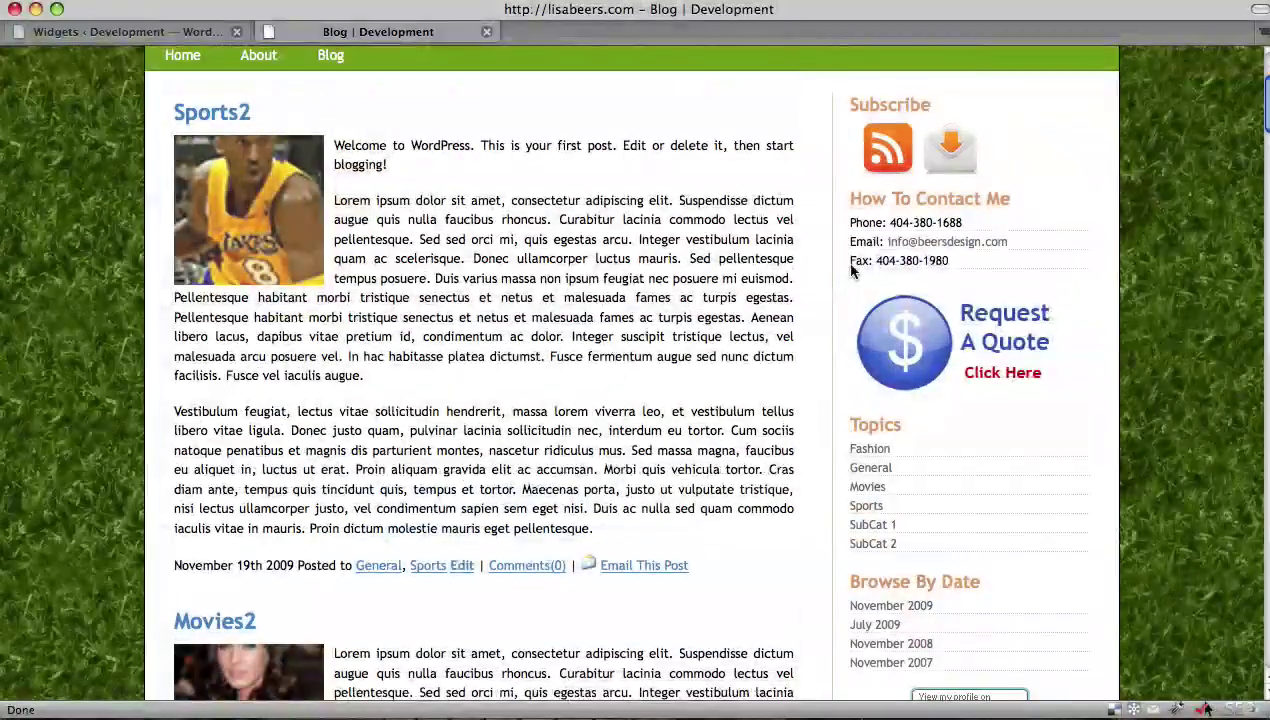
scroll(762, 292, down, 4)
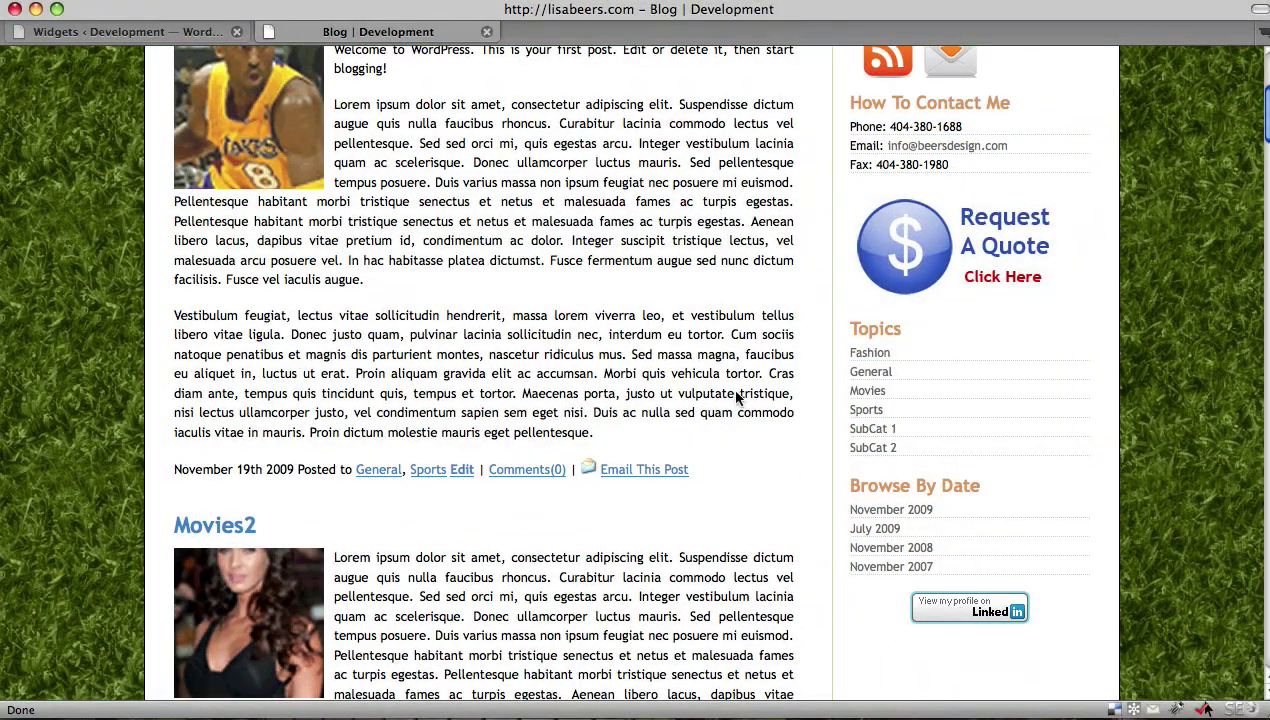
mouse_move(853, 323)
mouse_down()
mouse_move(1107, 572)
mouse_move(1074, 343)
mouse_move(853, 323)
mouse_up()
Return to the Widgets page, set the Archives widget to display as a drop down, and save it
click(184, 33)
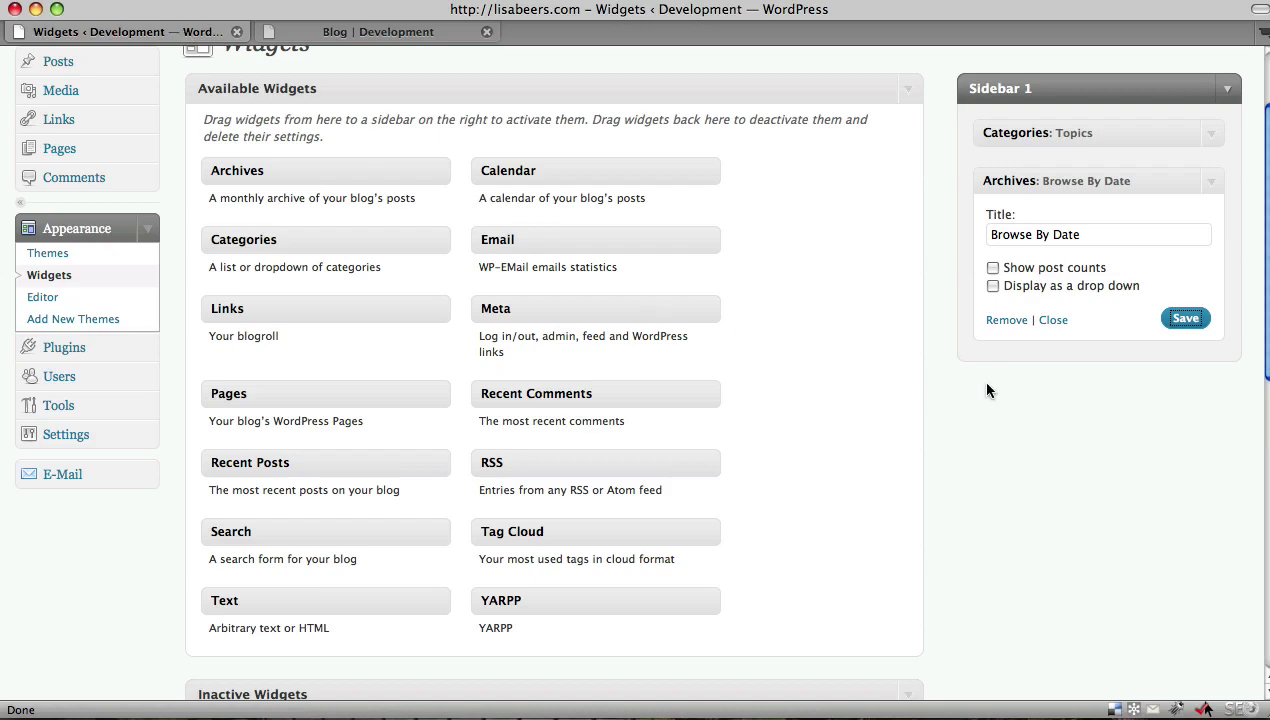
click(993, 286)
click(1195, 319)
Reload the blog page and check the month choices in the Browse By Date drop-down, keeping "Select Month"
click(323, 31)
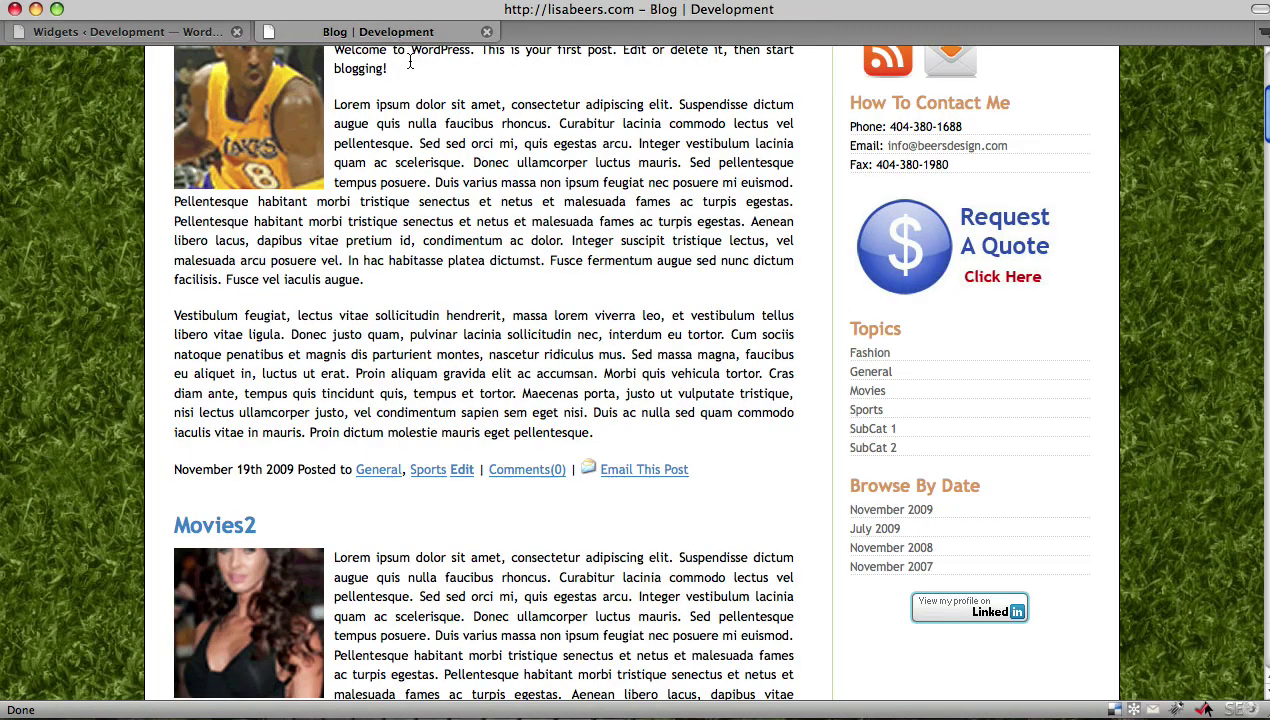
key(super+r)
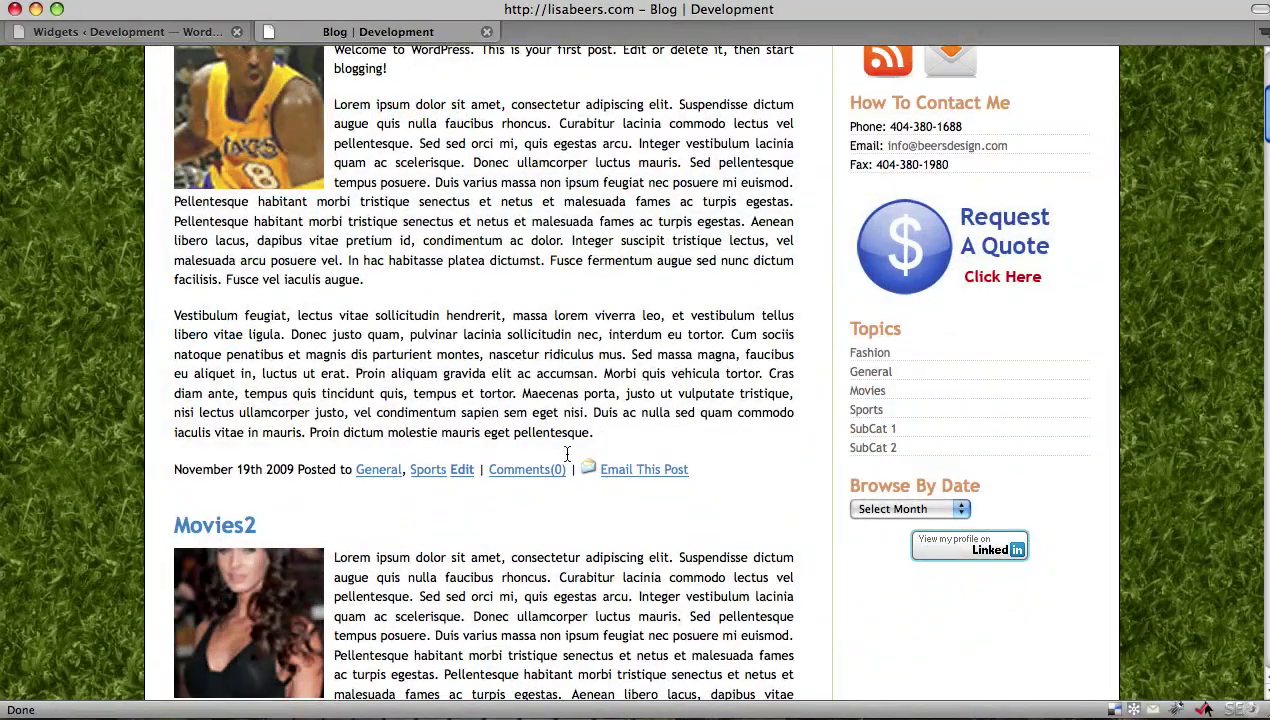
click(962, 509)
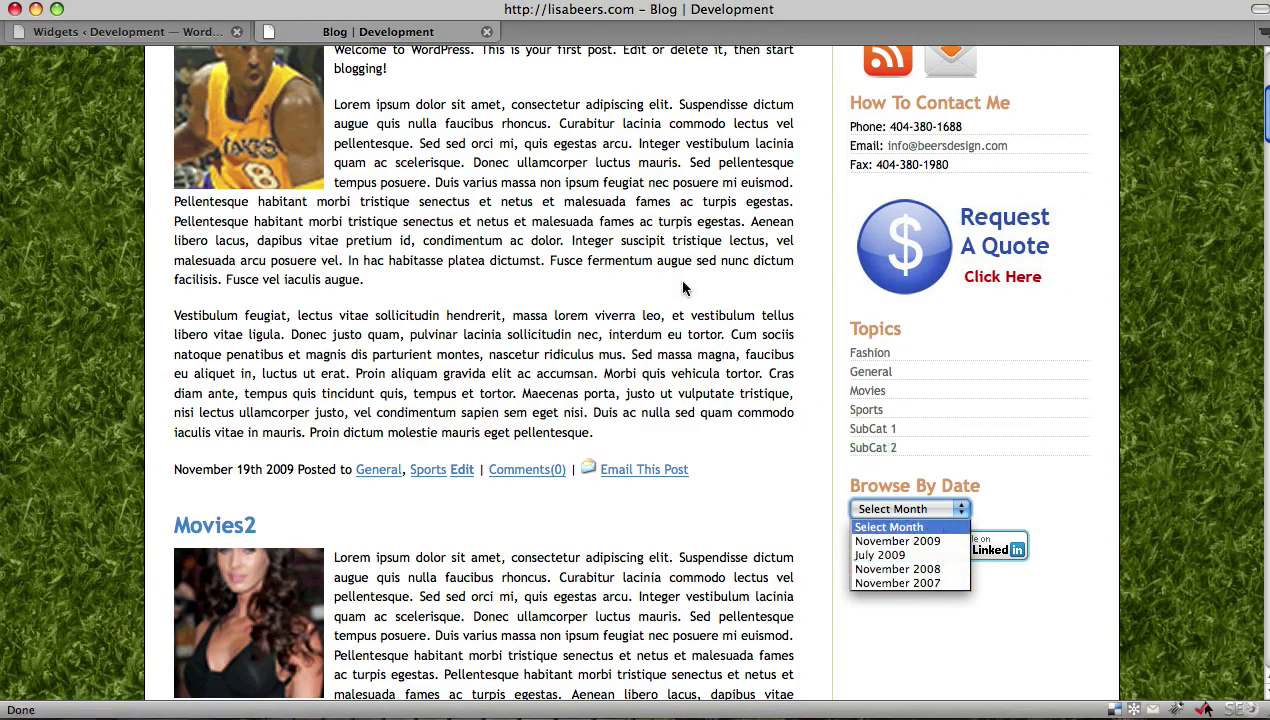
click(930, 527)
Return to the Widgets page, collapse the Archives widget, and add a Text widget below it in Sidebar 1
click(165, 32)
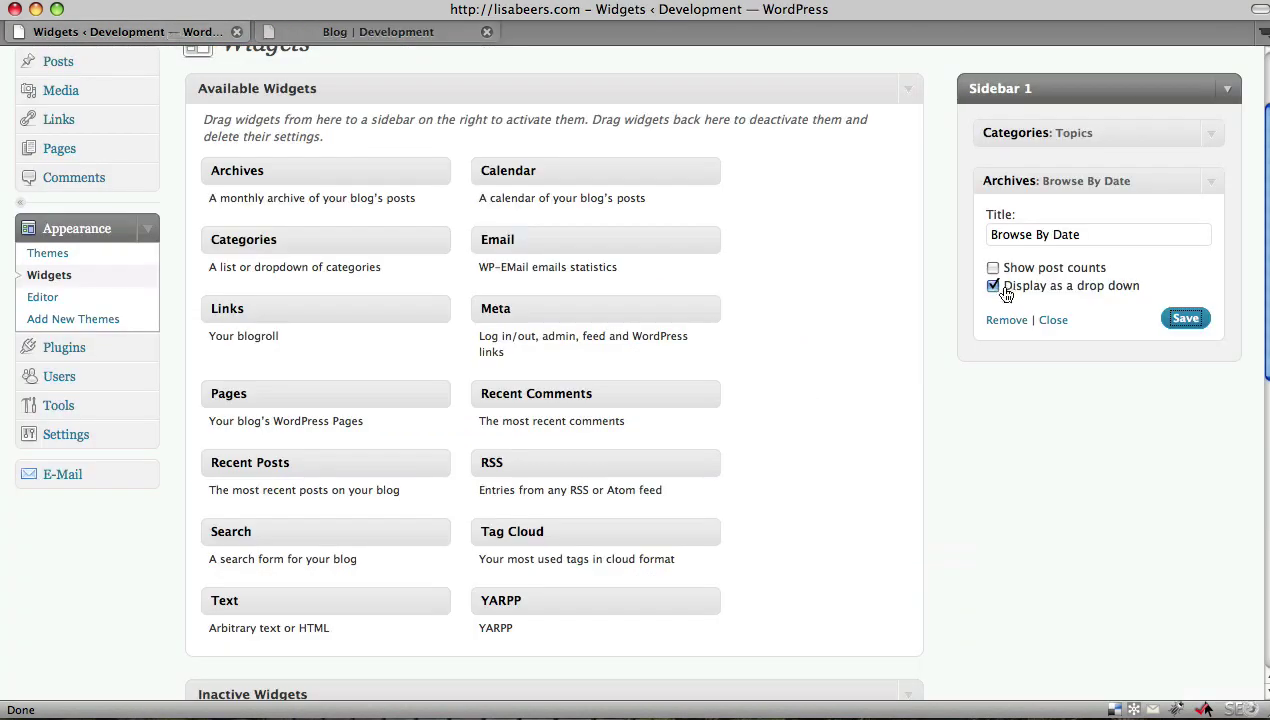
scroll(904, 279, up, 1)
click(1211, 197)
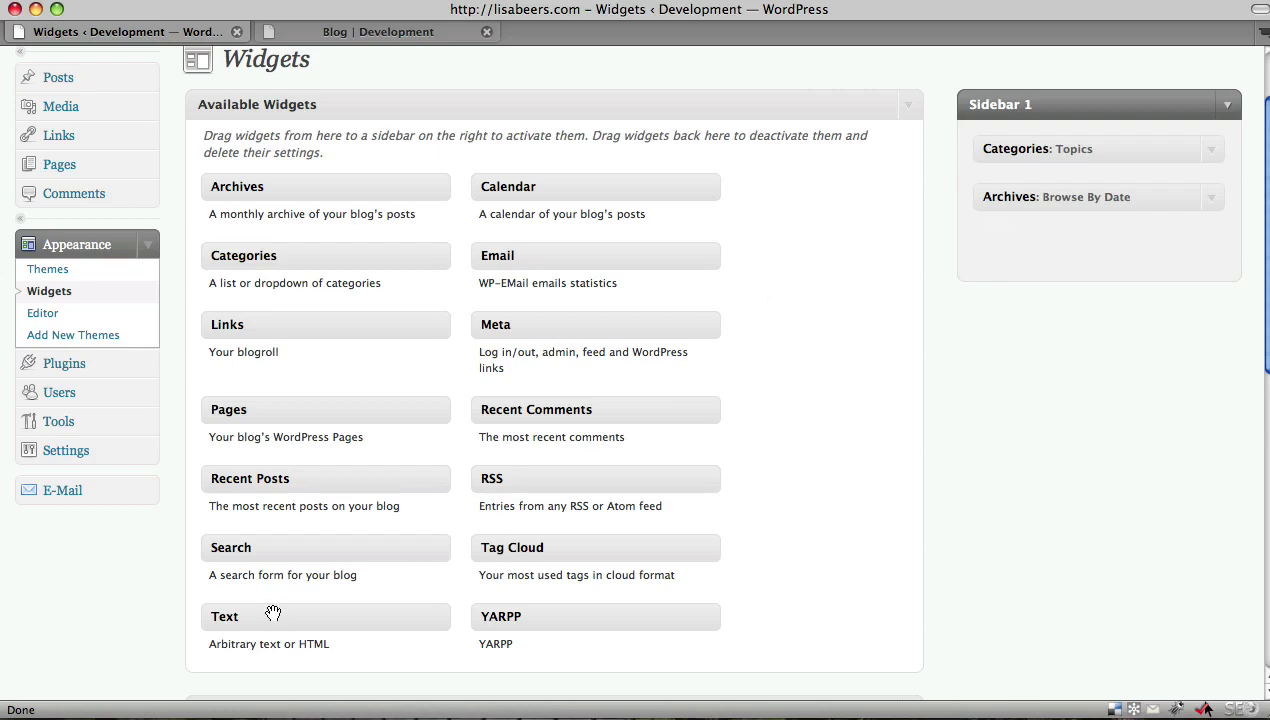
drag(273, 613, 1049, 244)
drag(269, 624, 1043, 241)
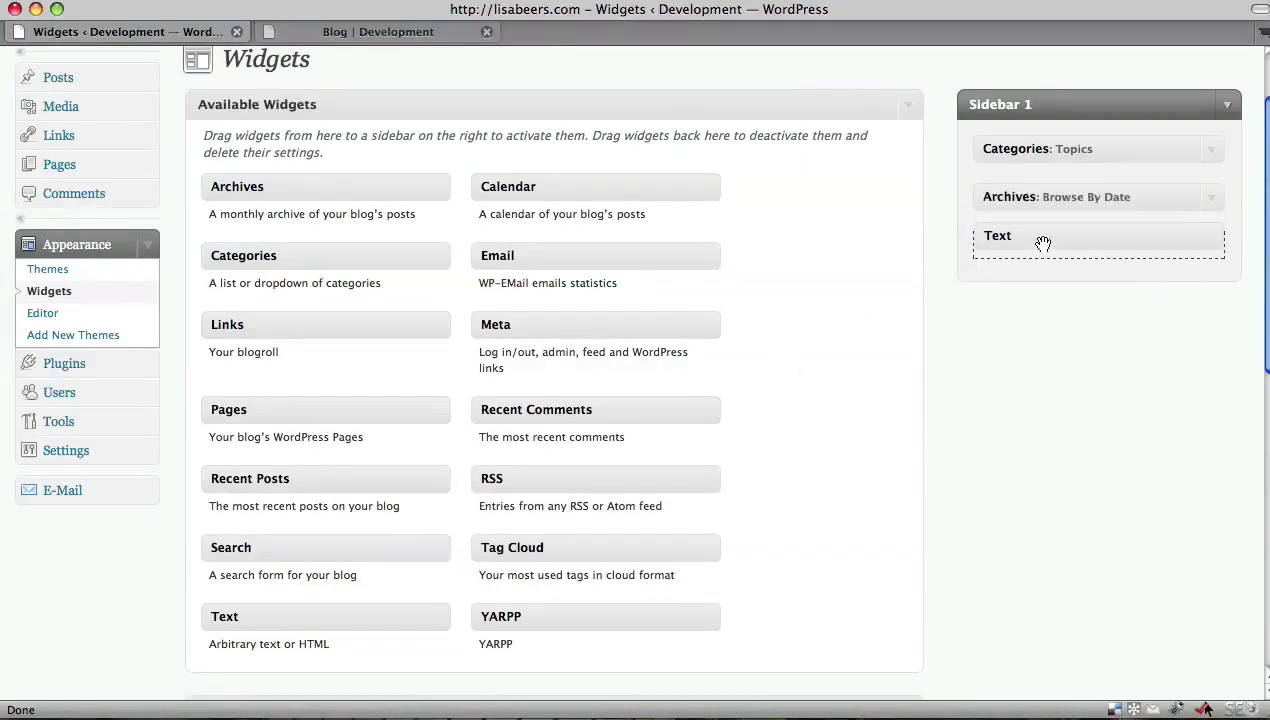
Title the Text widget "Text Widget", enter "Your text goes here." as its content, and save it
click(928, 295)
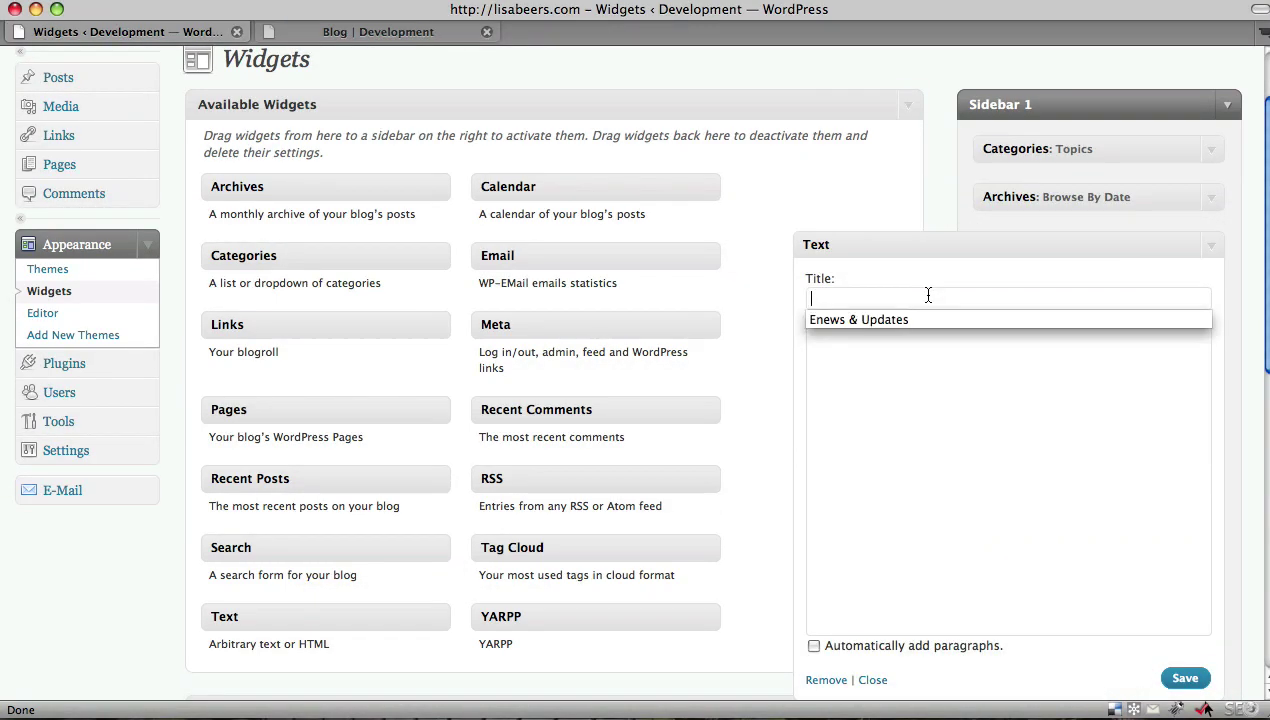
text(Text Wid)
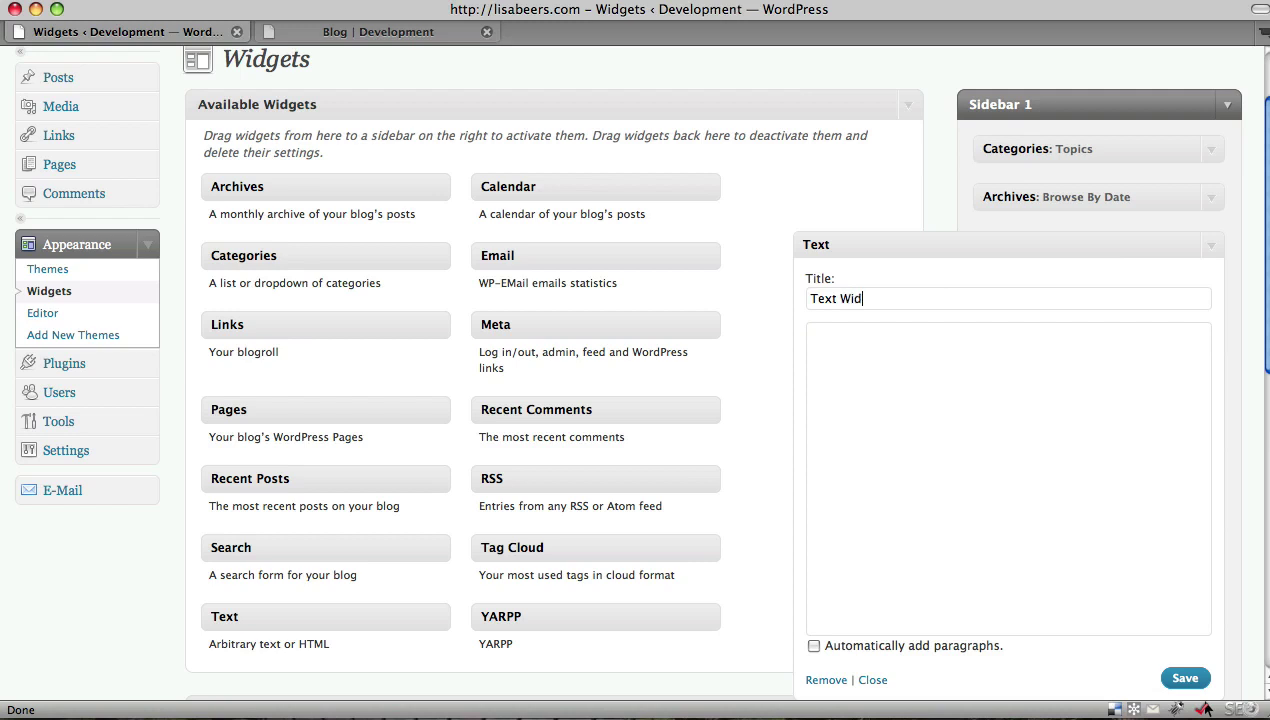
text(get)
key(Tab)
text(Your text goes here.)
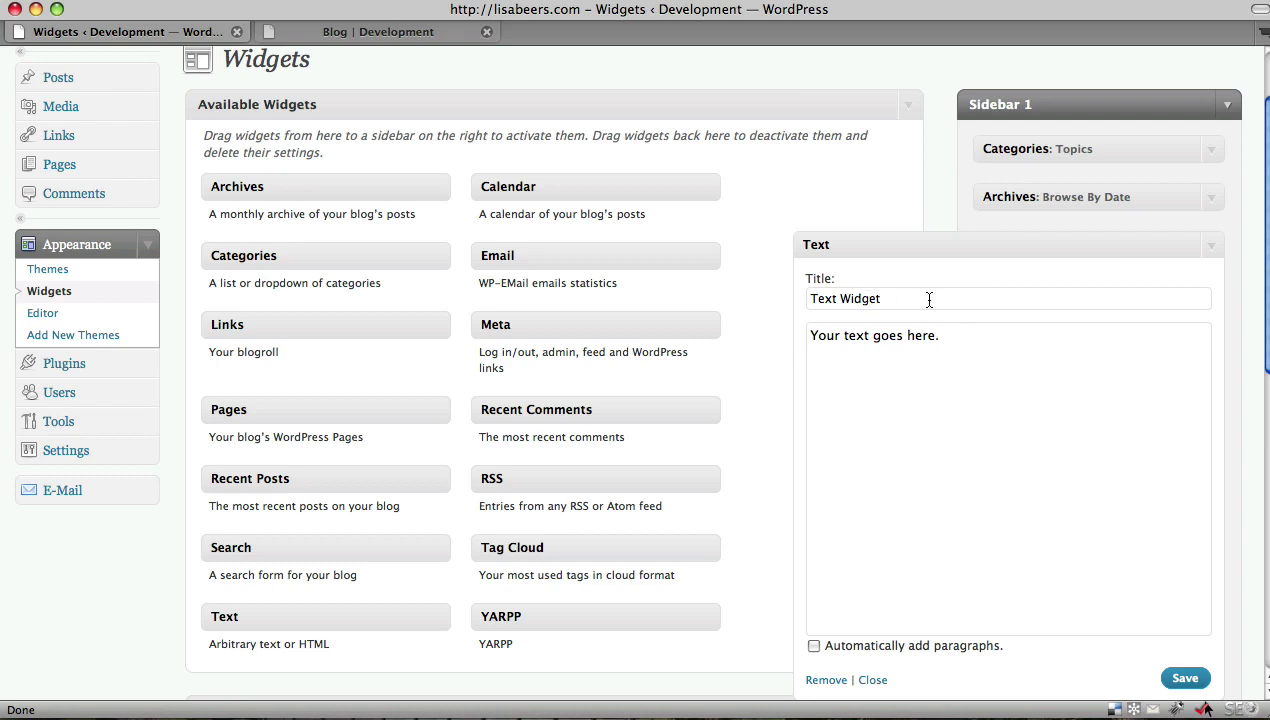
scroll(866, 262, down, 1)
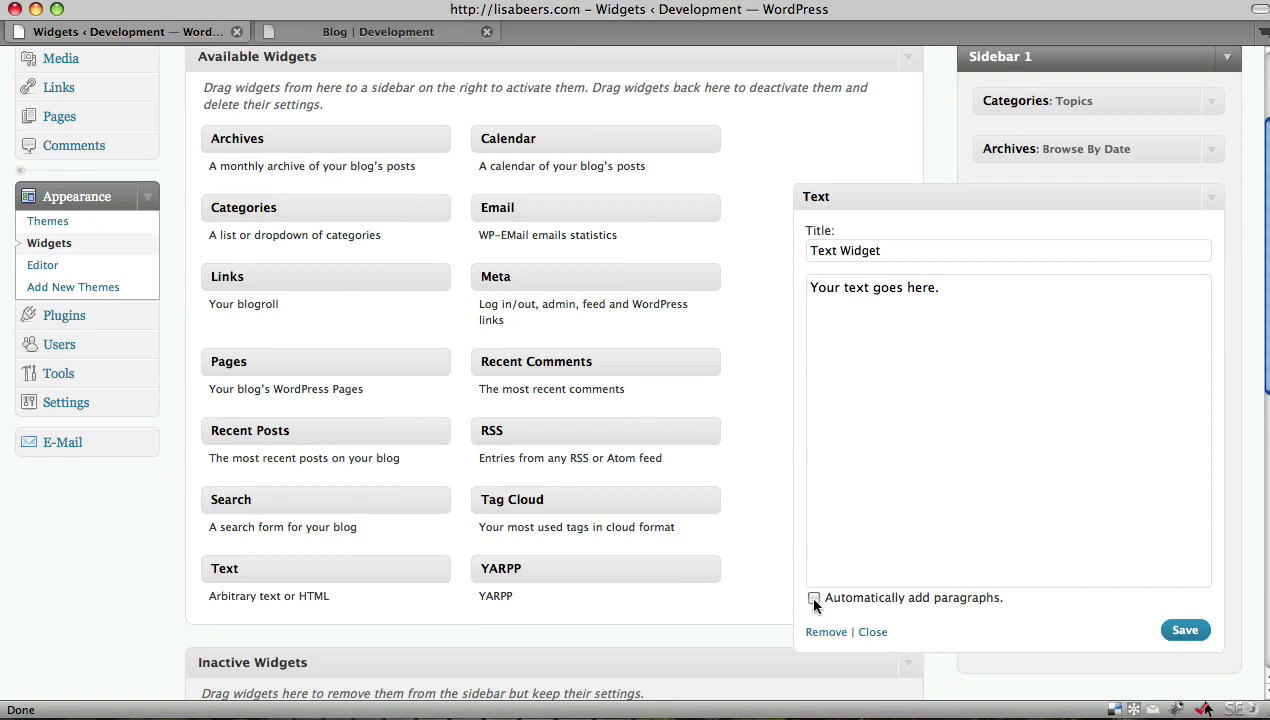
click(1190, 631)
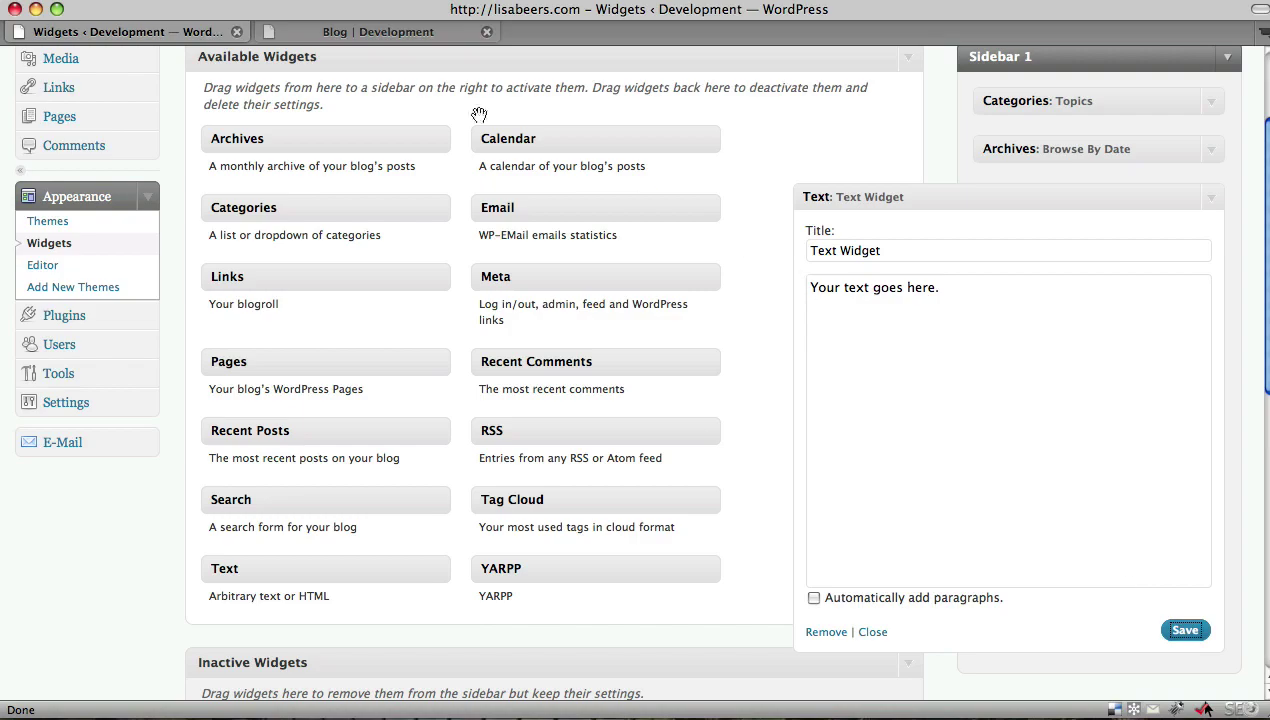
Reload the blog page to check the Text Widget section in its sidebar, and return to the Widgets page
click(390, 31)
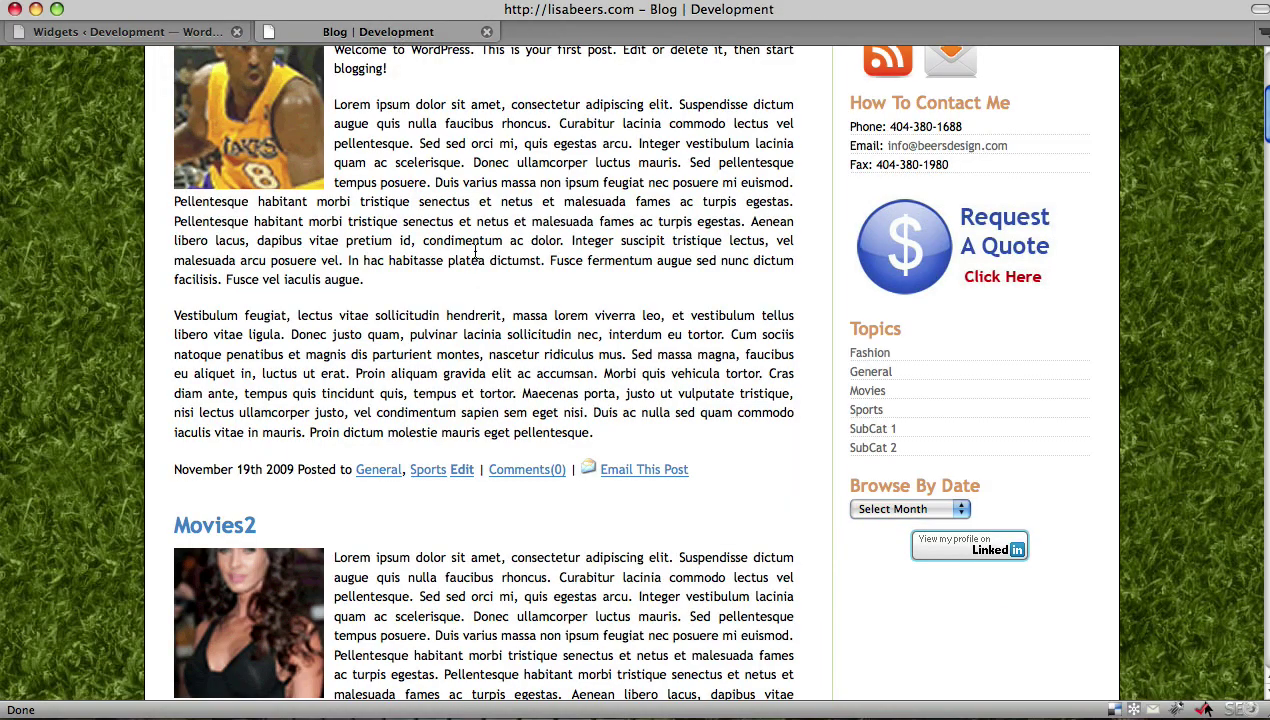
key(super+r)
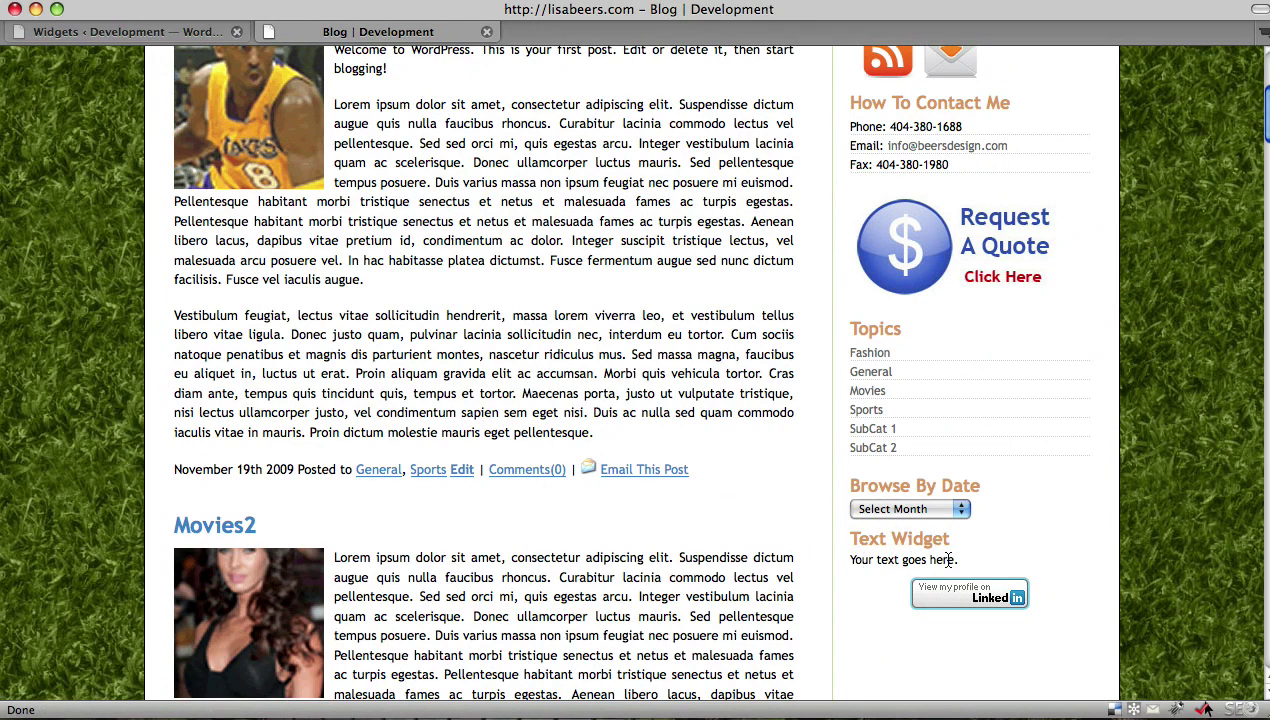
click(199, 31)
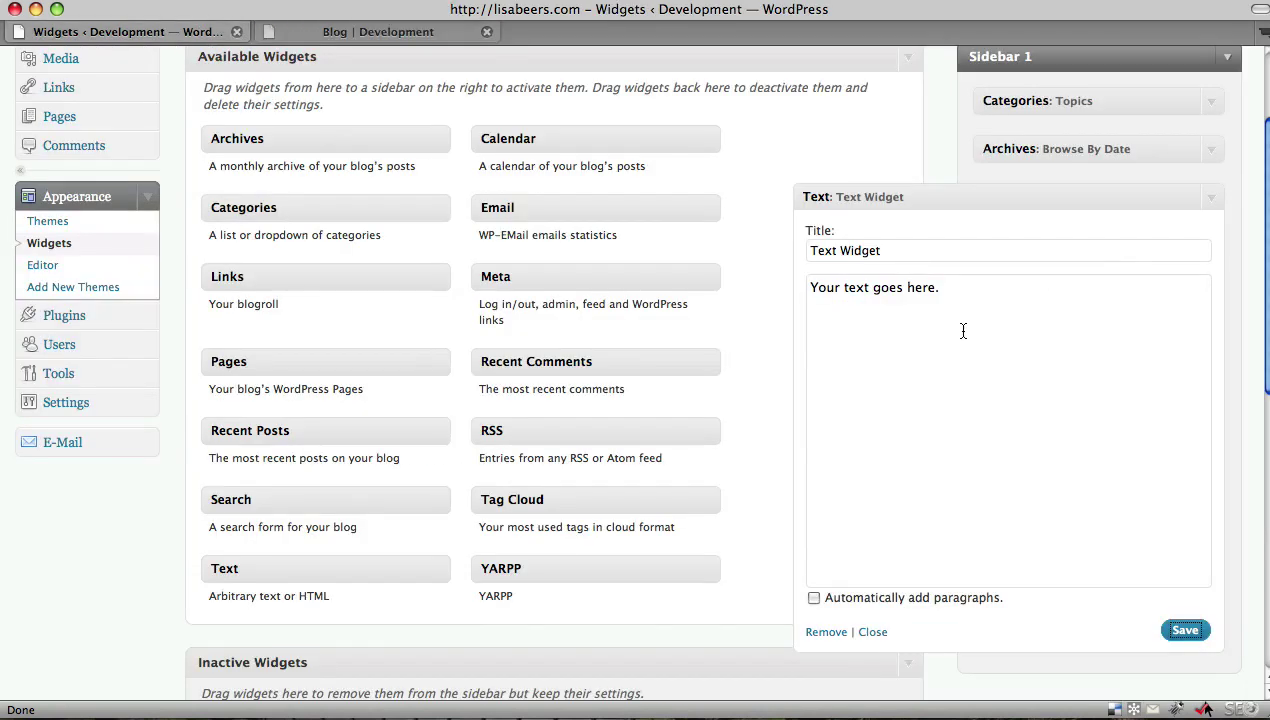
Clear the Text widget's title, replace its content with "paste ad code", and save it
drag(902, 251, 768, 252)
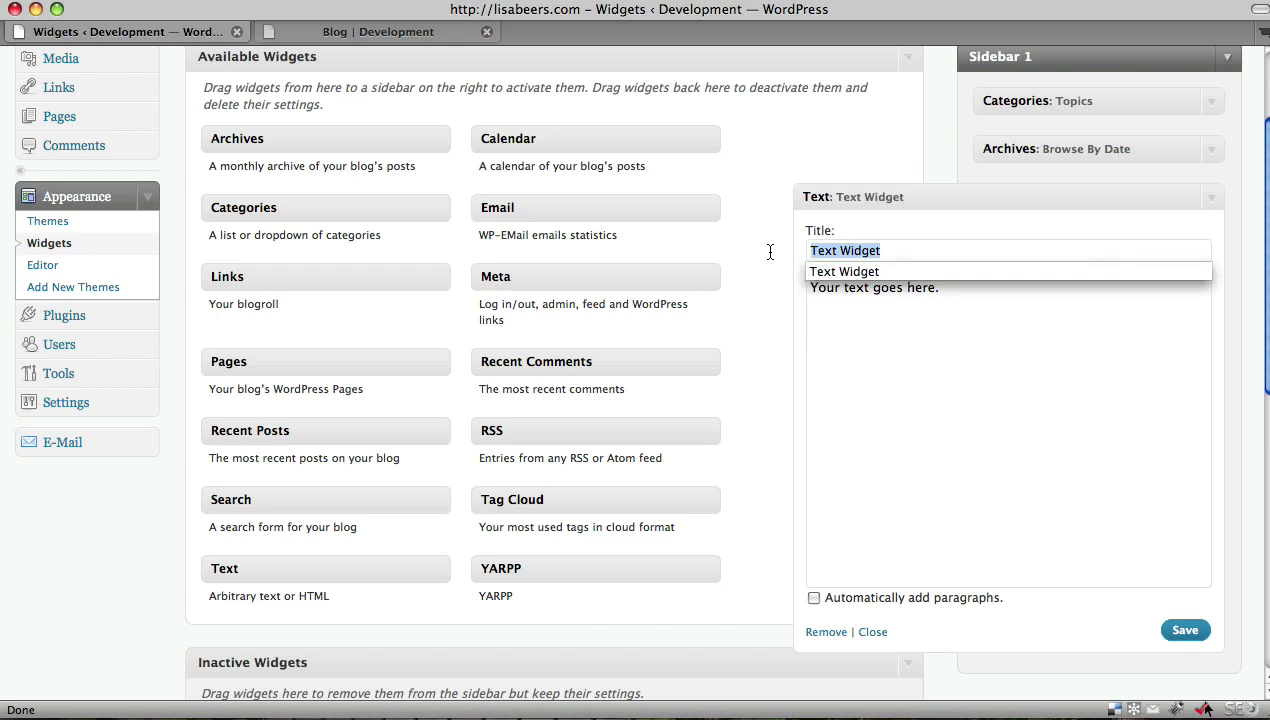
key(BackSpace)
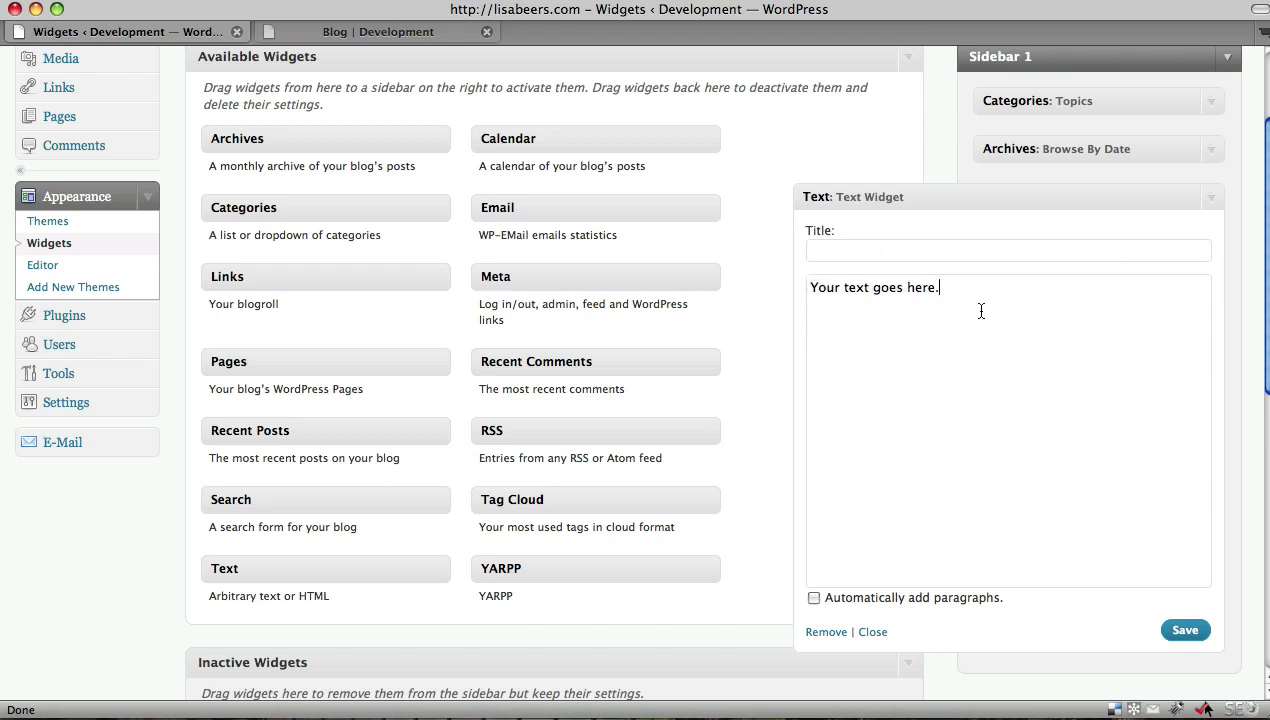
drag(972, 290, 790, 289)
text(paste)
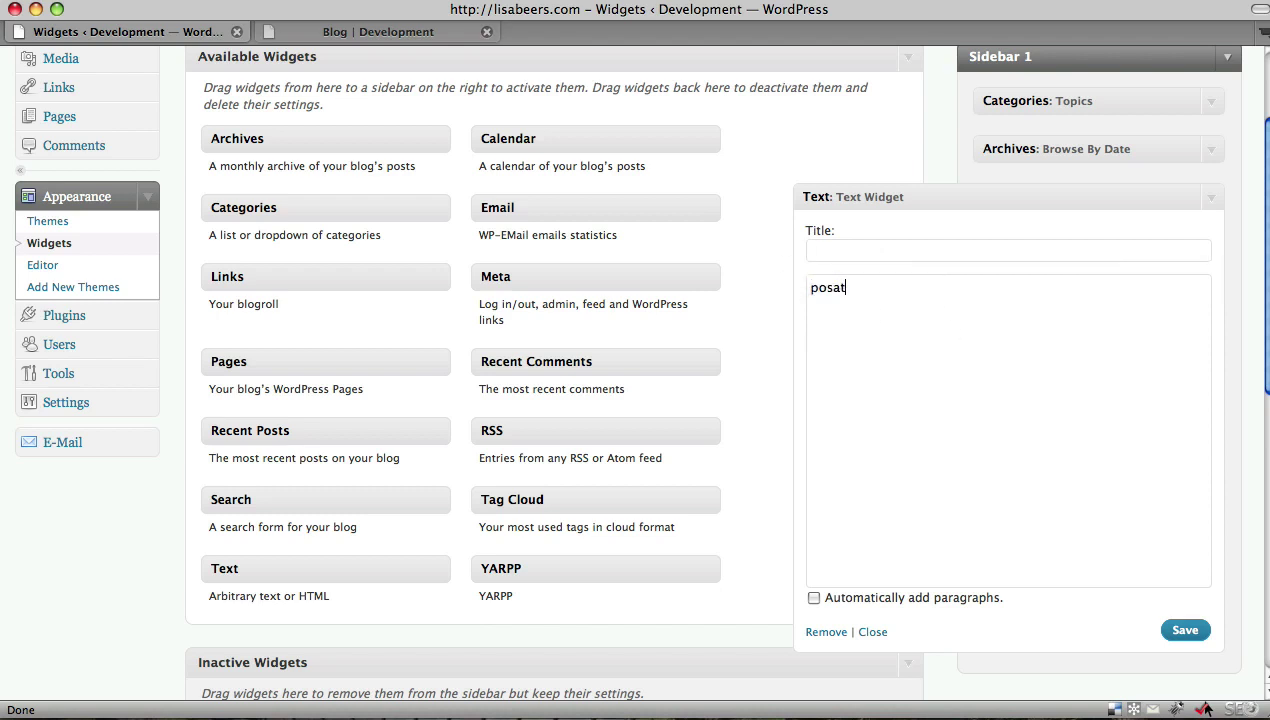
key(BackSpace)
key(BackSpace)
key(BackSpace)
text(ste ad code)
click(1185, 630)
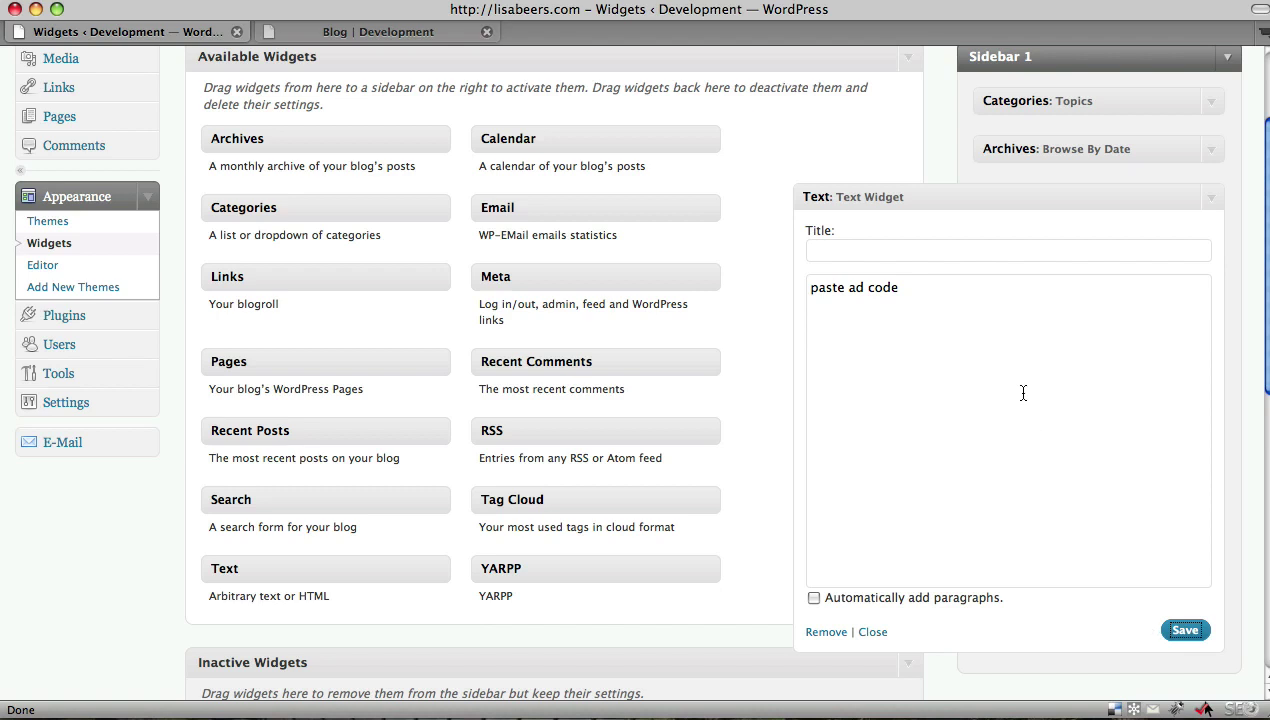
Reload the blog page to check the untitled text in its sidebar, and return to the Widgets page
click(355, 32)
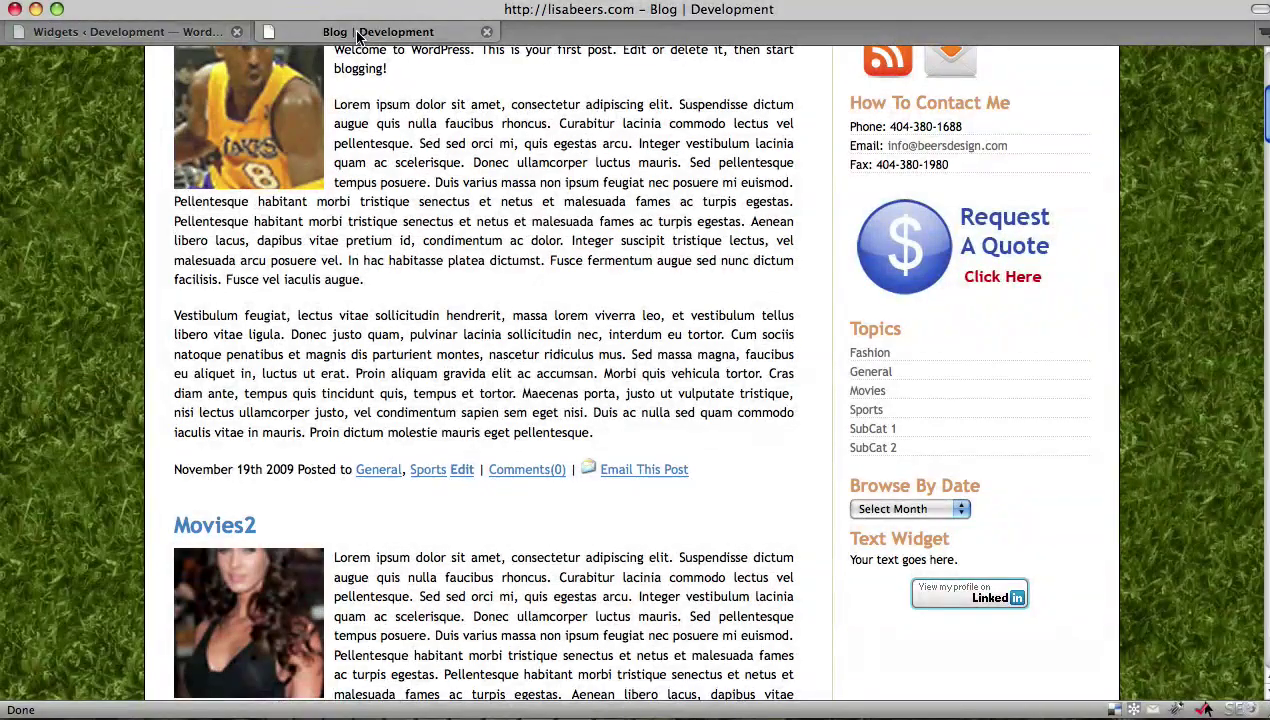
key(super+r)
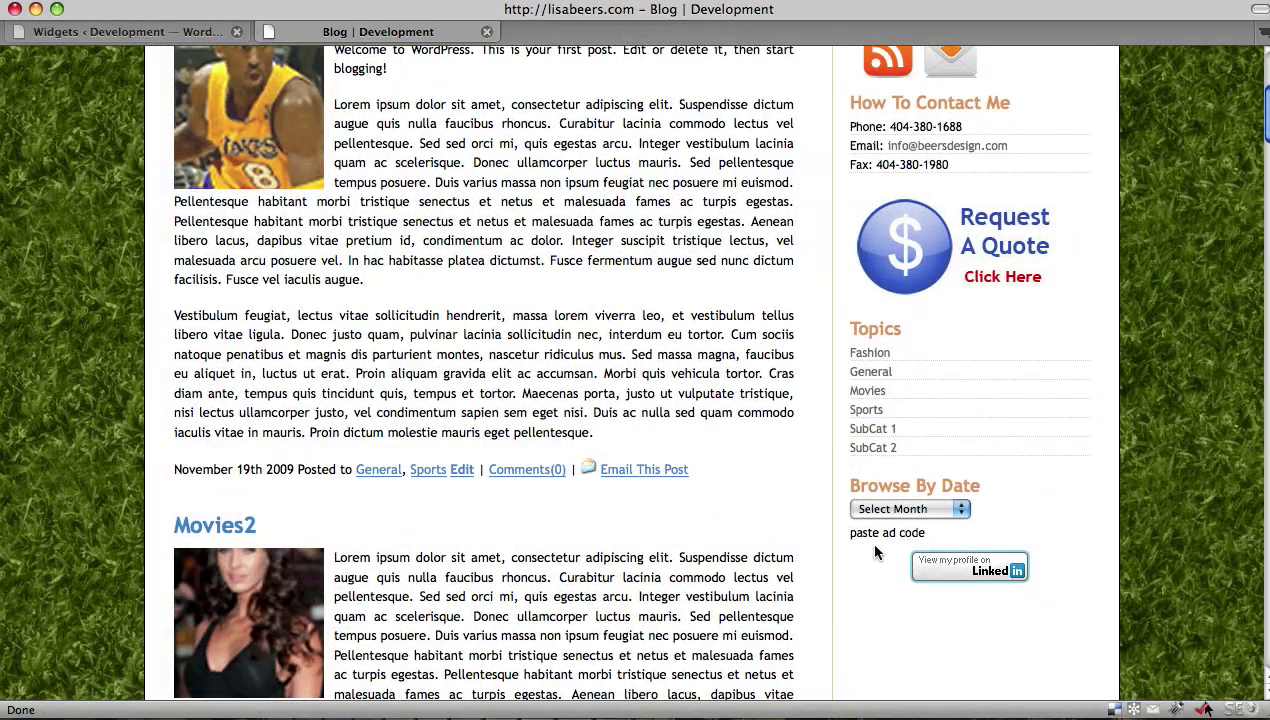
click(158, 32)
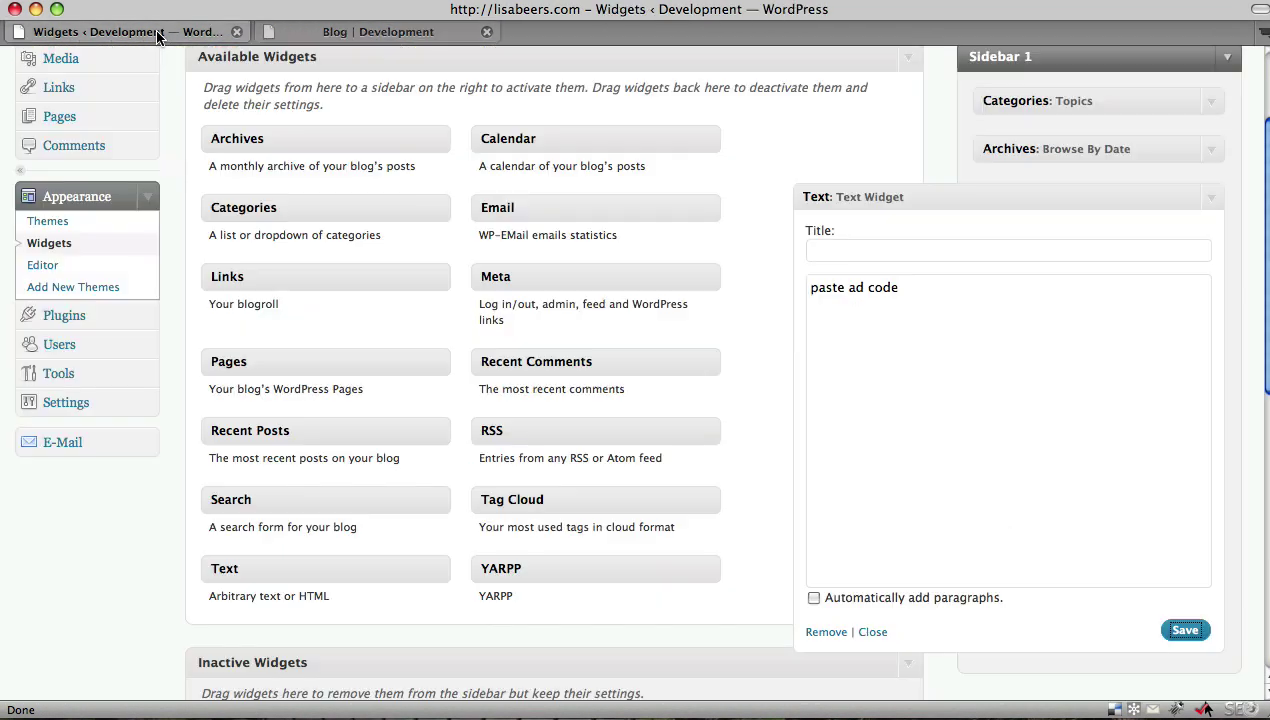
Collapse the Text widget, check the current order on the blog, and move the Archives widget below the Text widget in Sidebar 1
click(1211, 198)
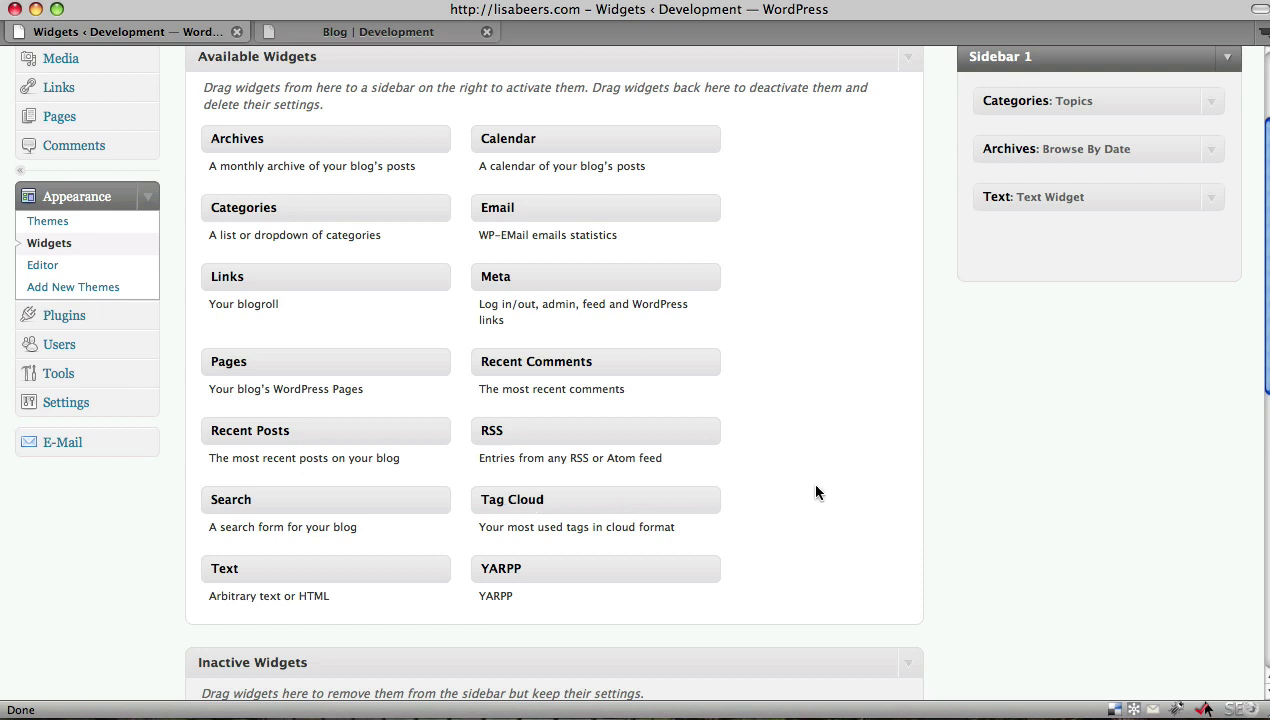
click(385, 31)
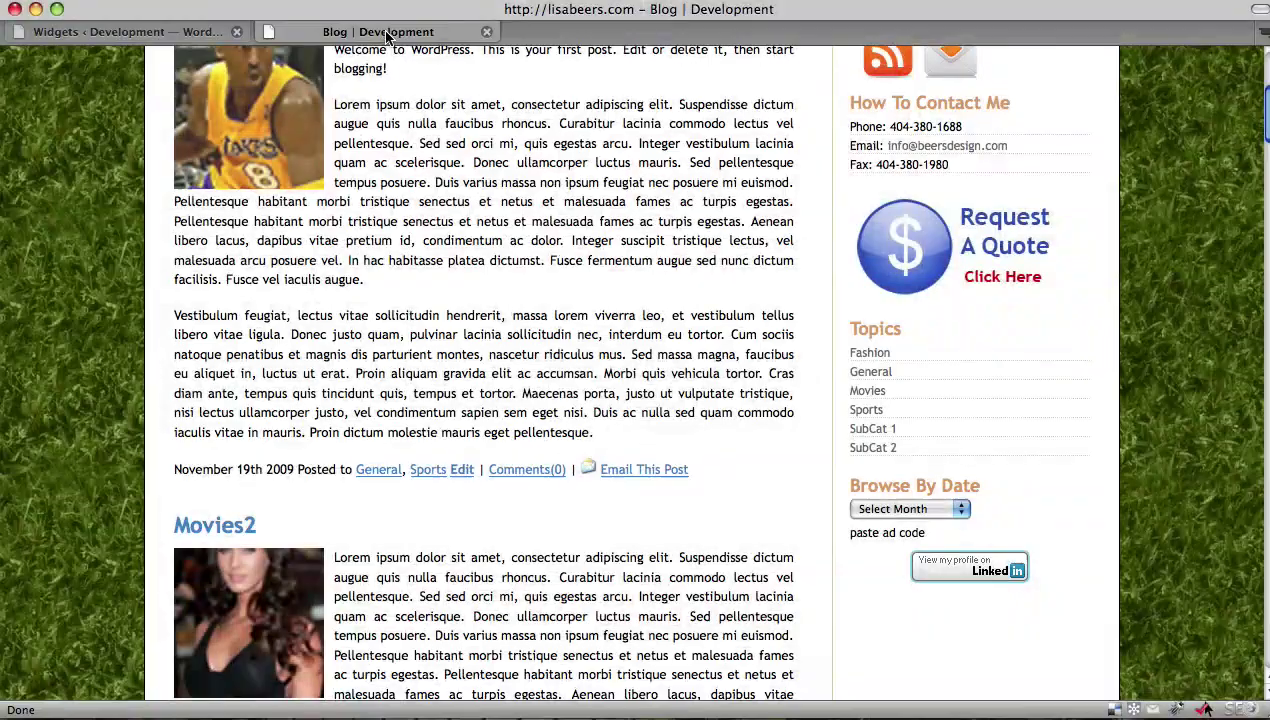
click(212, 31)
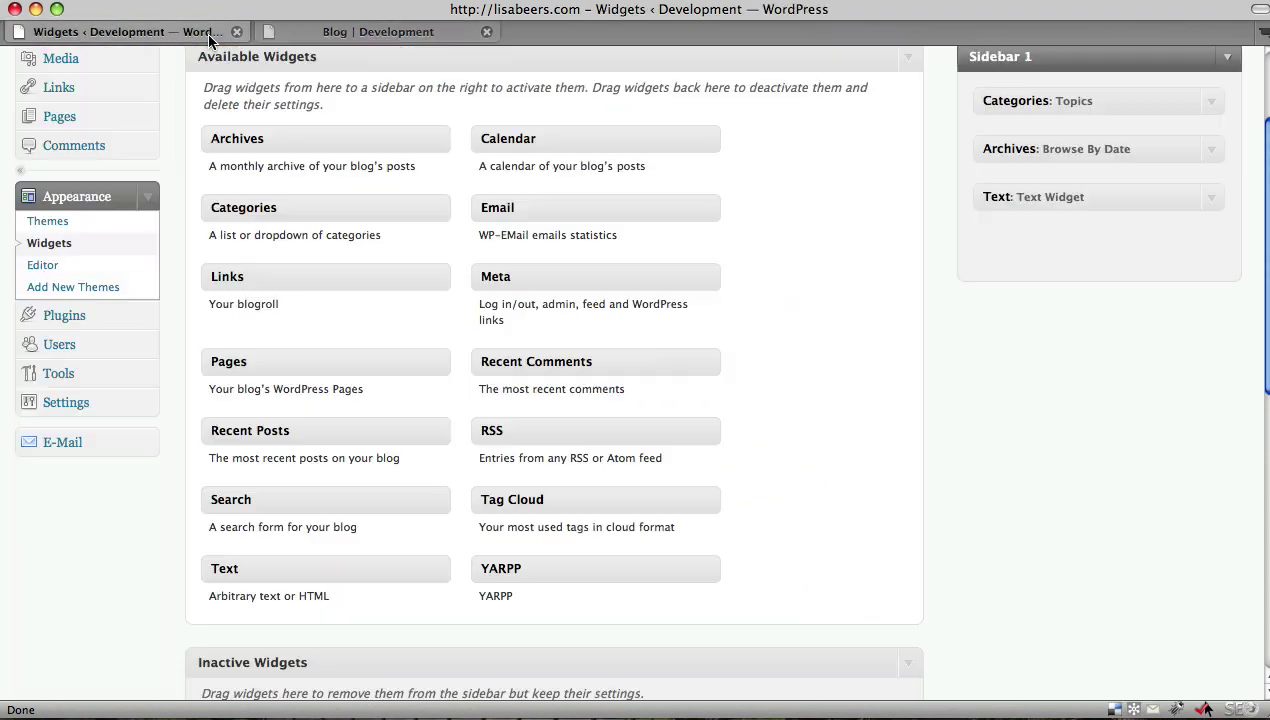
scroll(840, 342, up, 1)
scroll(840, 342, up, 1)
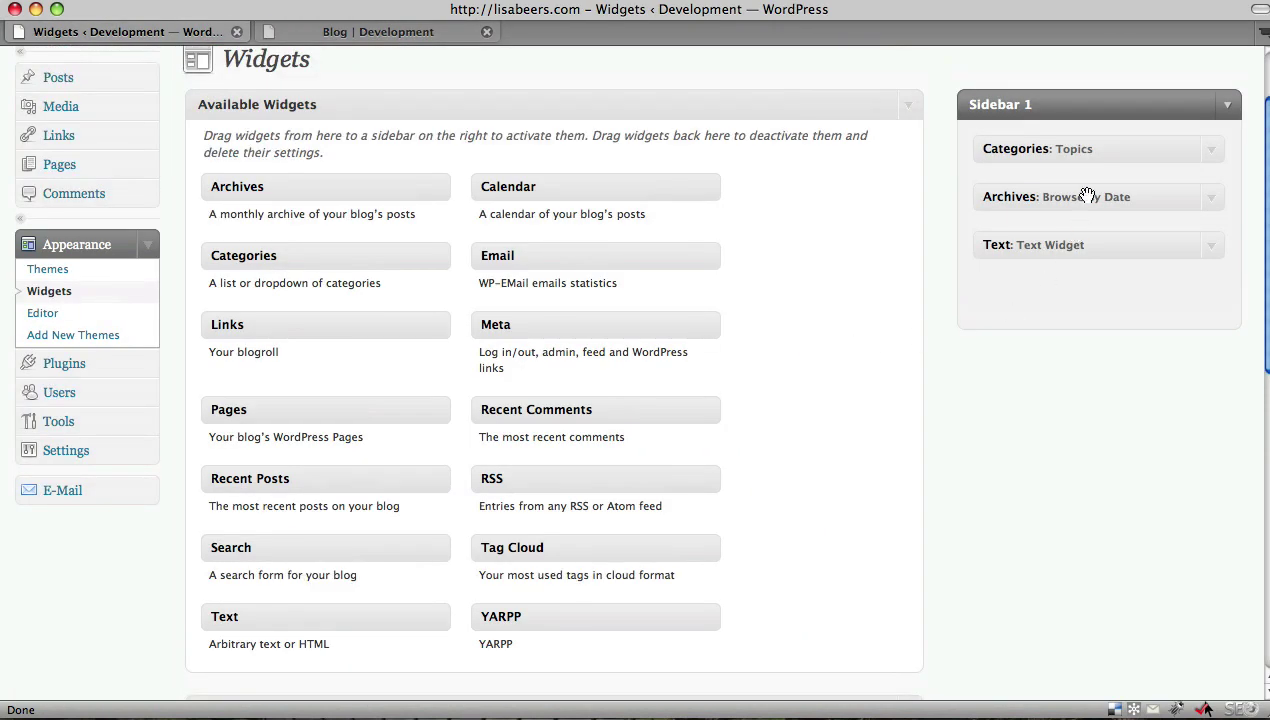
drag(1090, 198, 1093, 292)
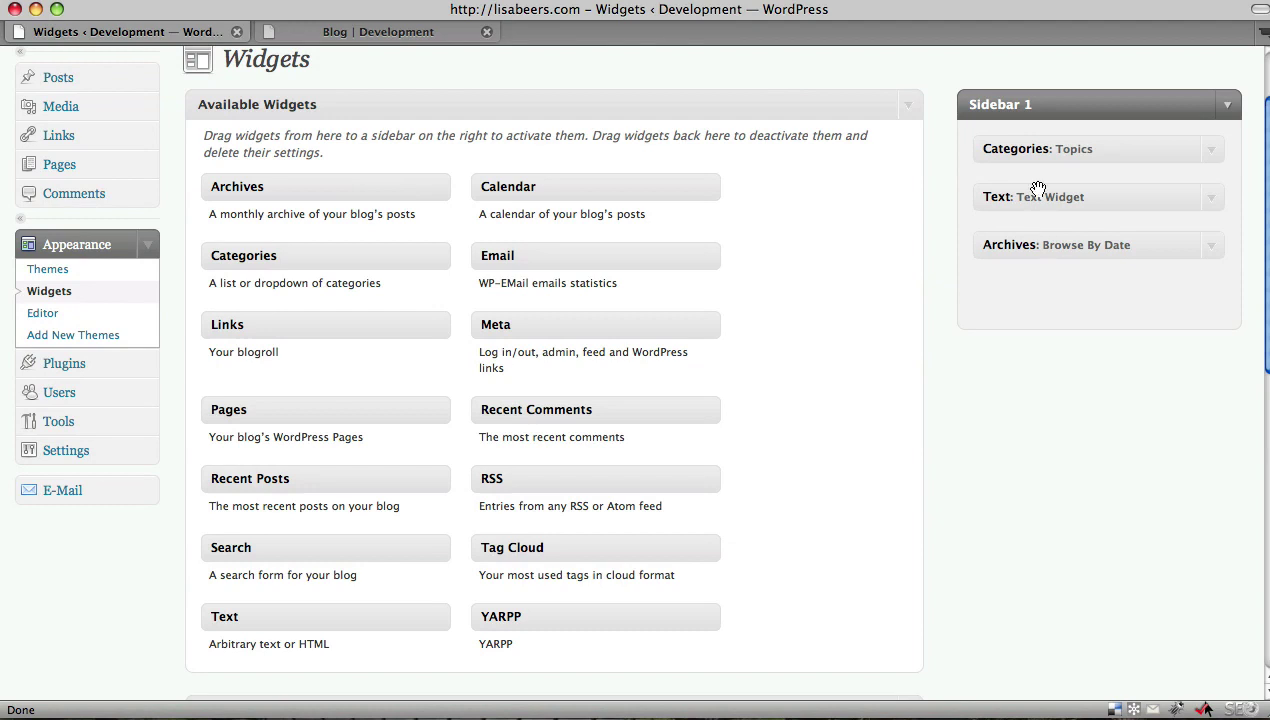
Reload the blog page to check the new order of the sidebar sections, and return to the Widgets page
click(352, 33)
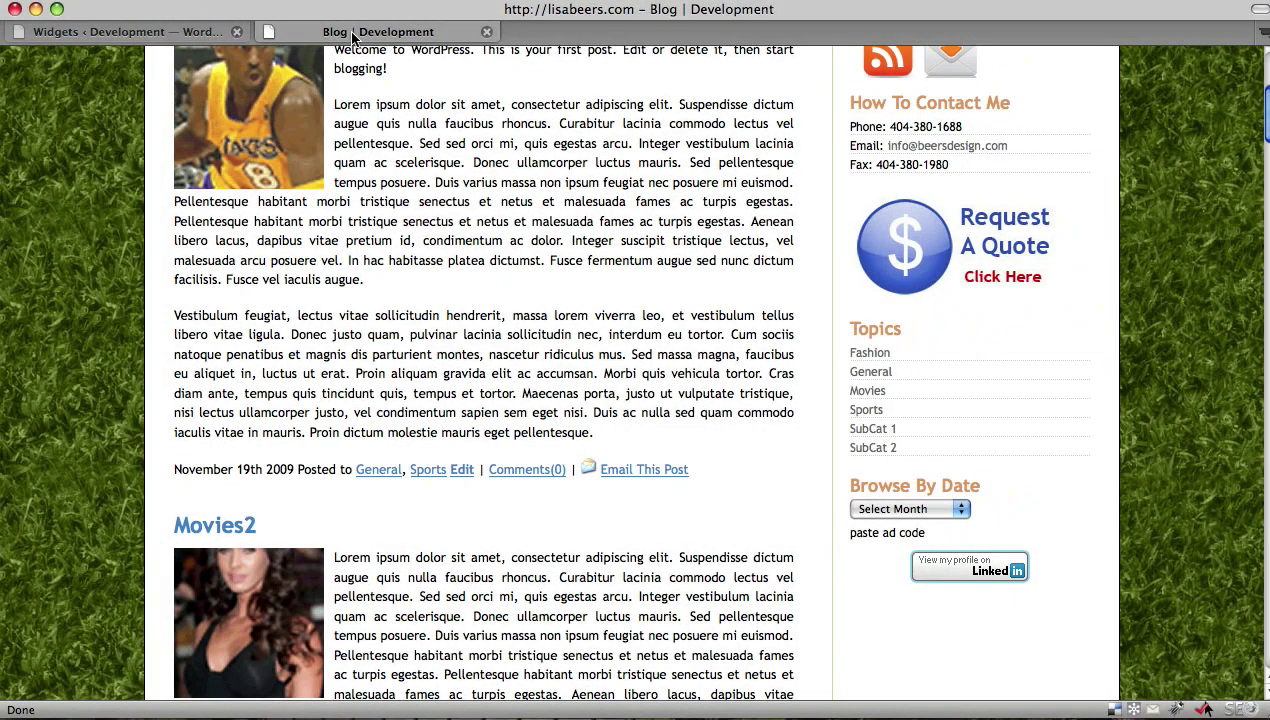
key(super+r)
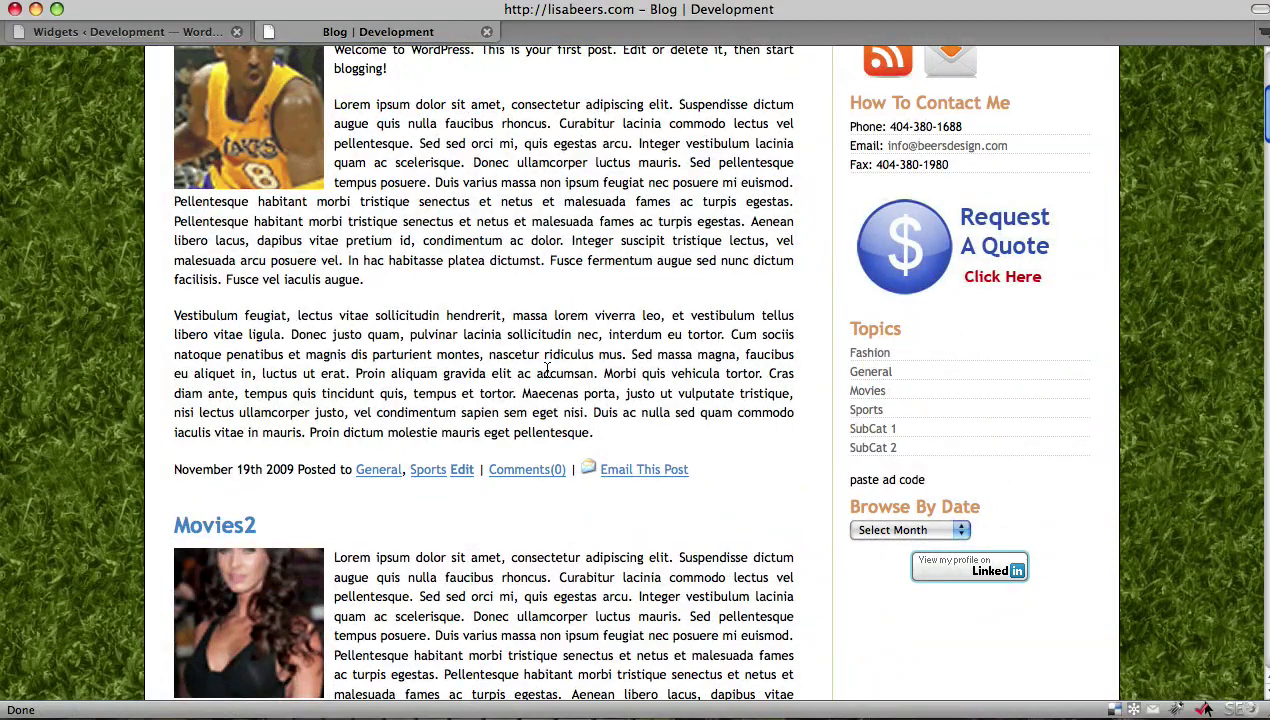
click(192, 33)
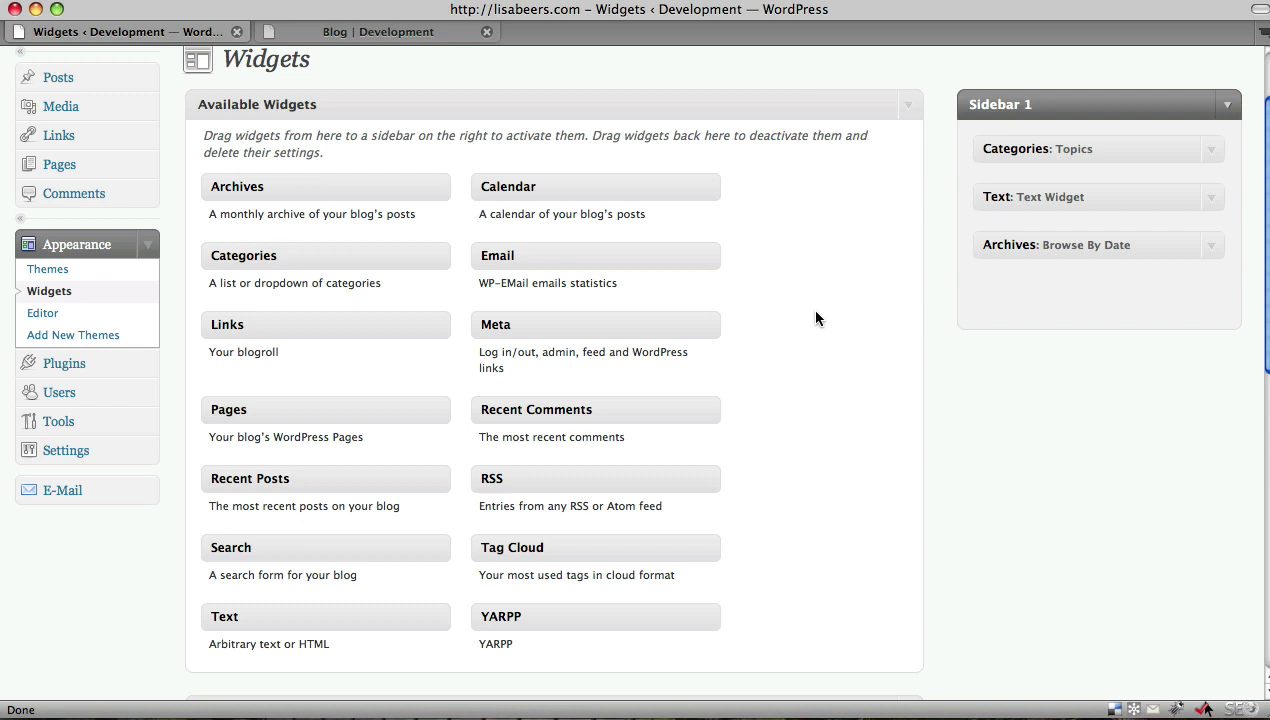
scroll(815, 318, up, 2)
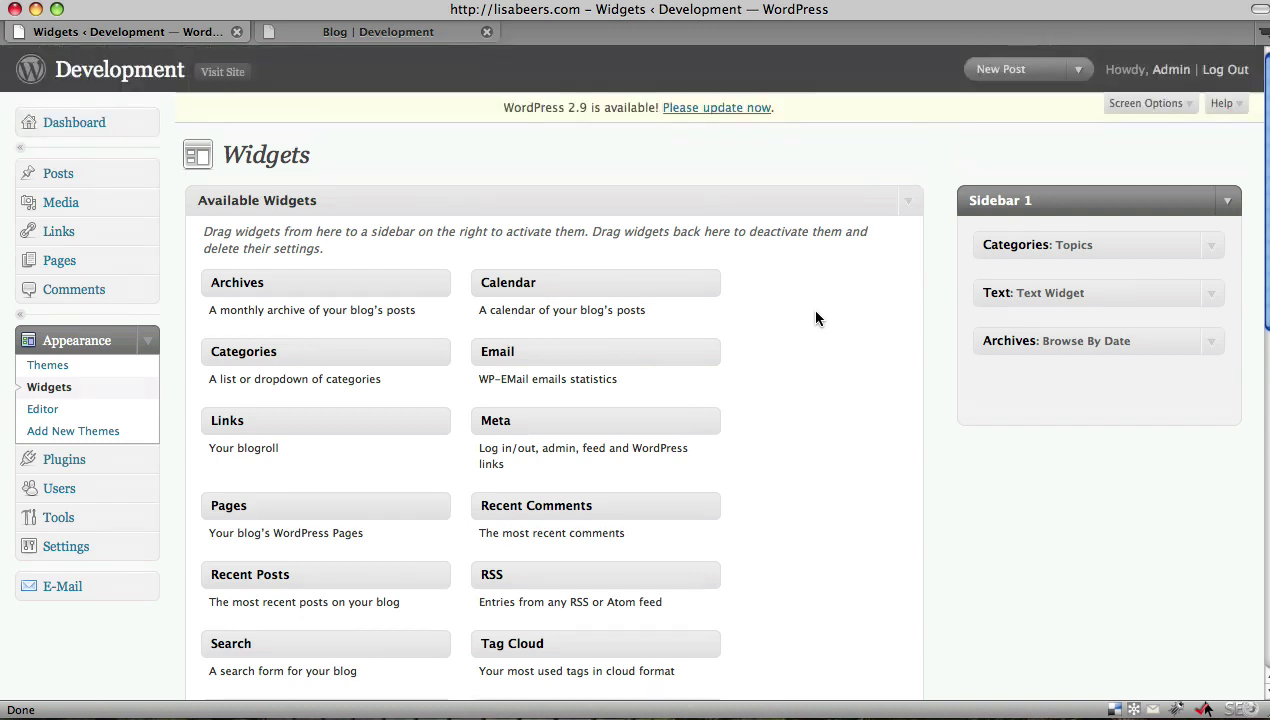